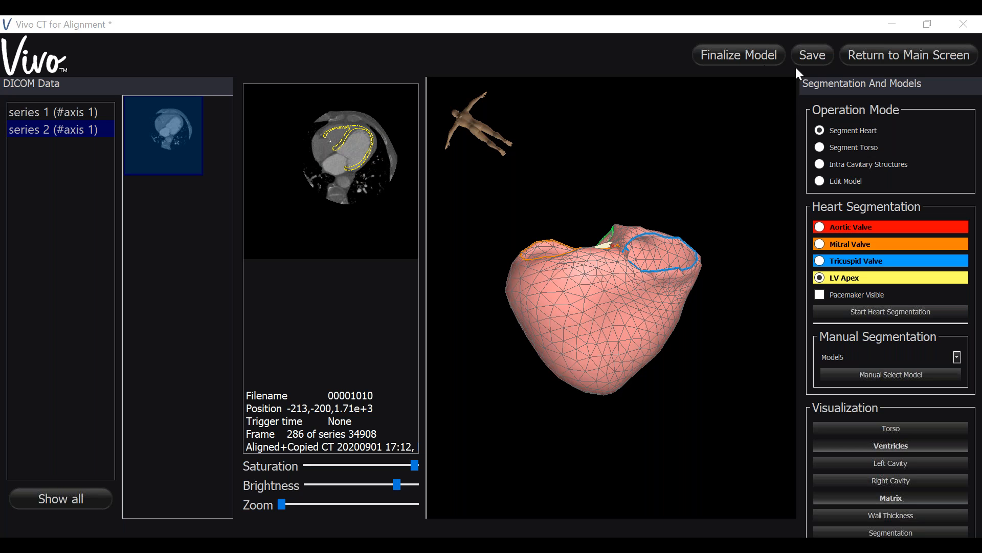
# Step: Rotate the heart model to inspect its base and set the operation mode to Edit Model for the ventricles
pyautogui.moveTo(538, 230); pyautogui.dragTo(682, 302)
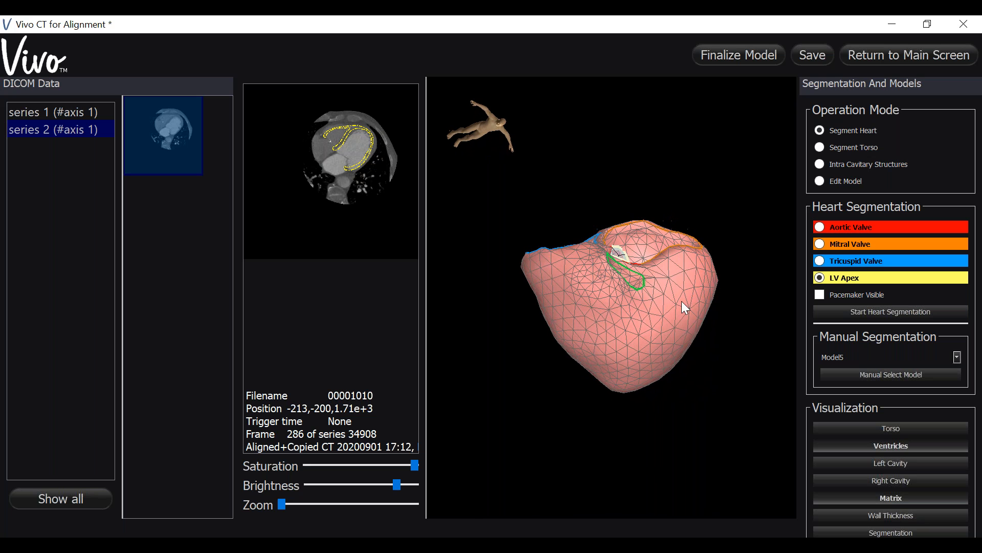
pyautogui.moveTo(544, 352); pyautogui.dragTo(578, 350)
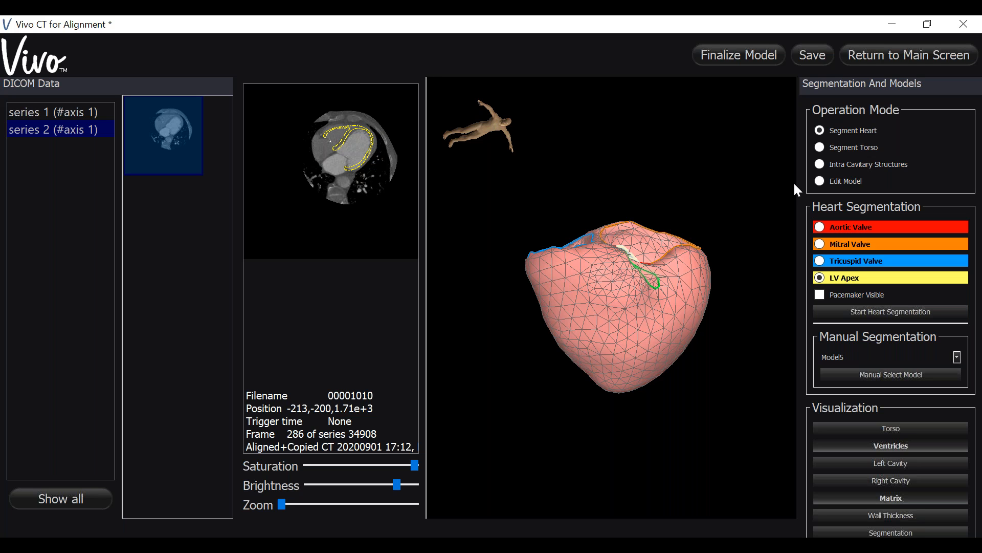
pyautogui.click(820, 182)
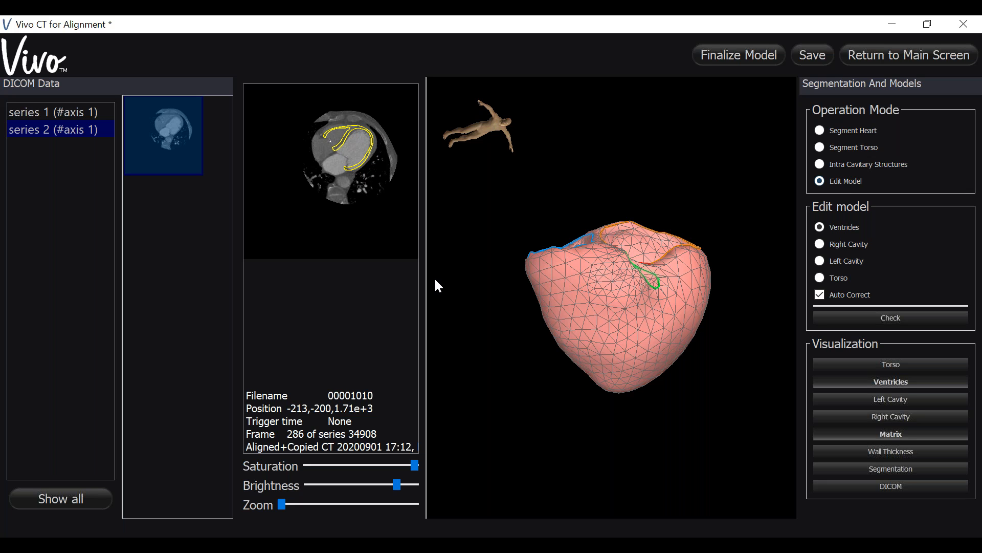
# Step: Enlarge the CT slice view and lower the image saturation and brightness for clearer heart wall contrast
pyautogui.moveTo(427, 282); pyautogui.dragTo(582, 280)
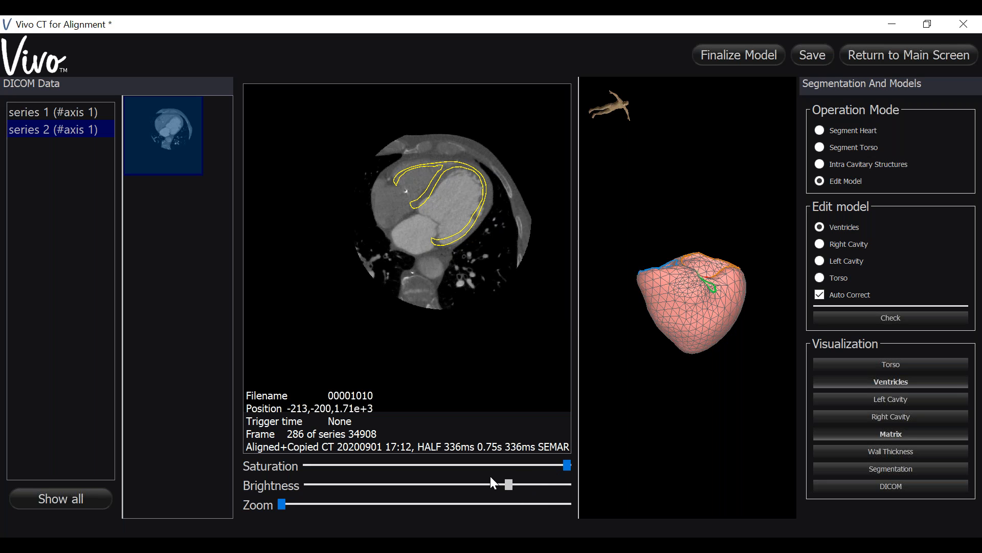
pyautogui.moveTo(568, 465); pyautogui.dragTo(557, 460)
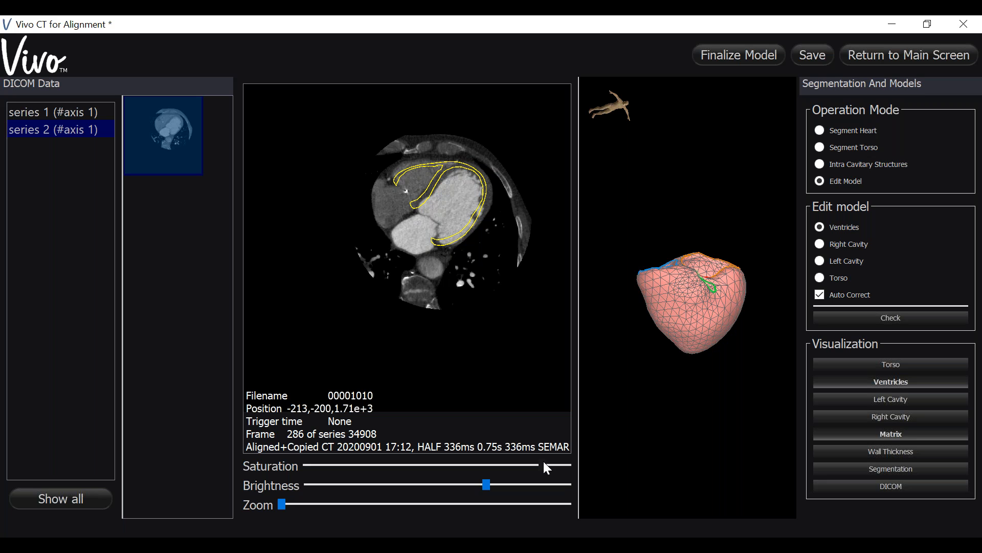
# Step: Pull the outer contour of the left ventricular free wall outward to the myocardial edge on CT frame 286
pyautogui.click(472, 225)
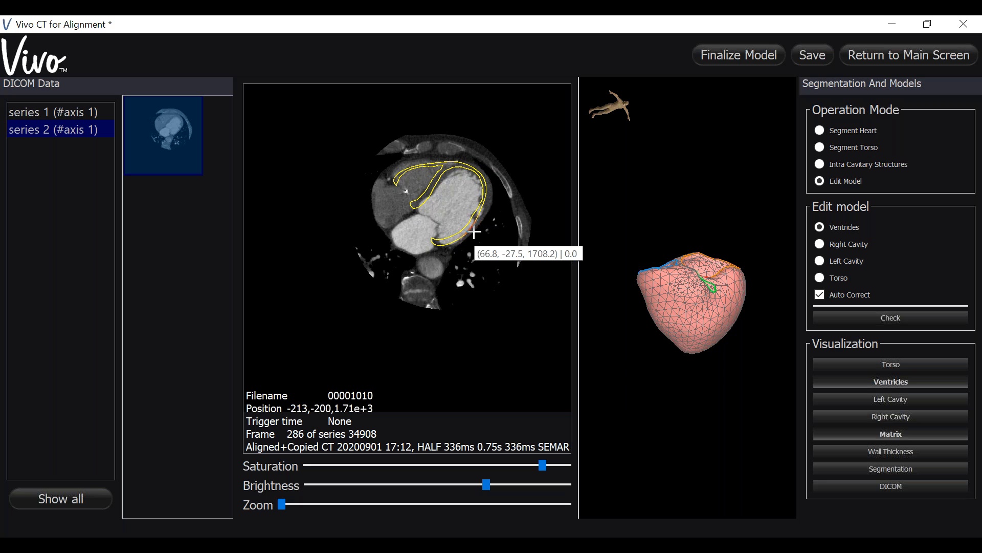
pyautogui.click(474, 232)
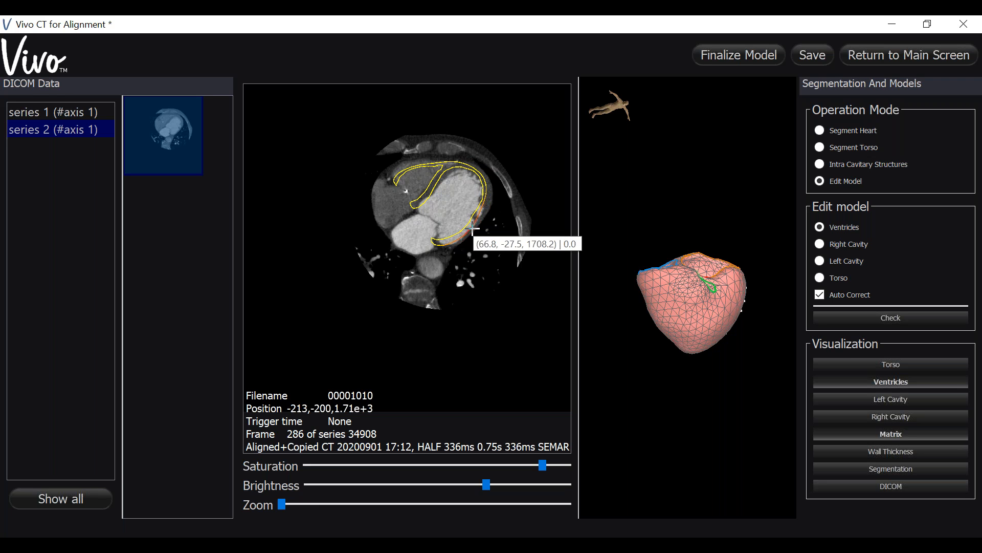
pyautogui.click(473, 229)
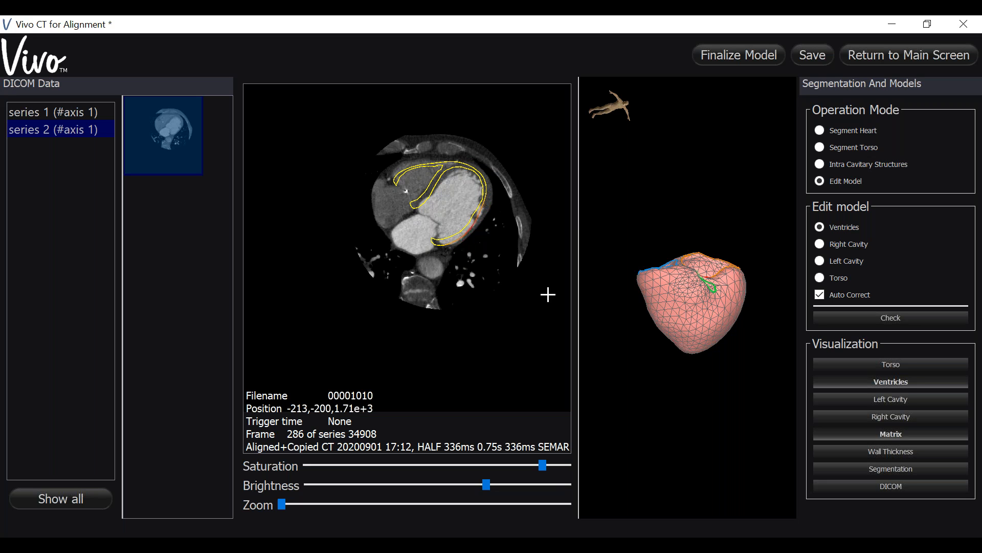
pyautogui.moveTo(708, 395); pyautogui.dragTo(687, 306)
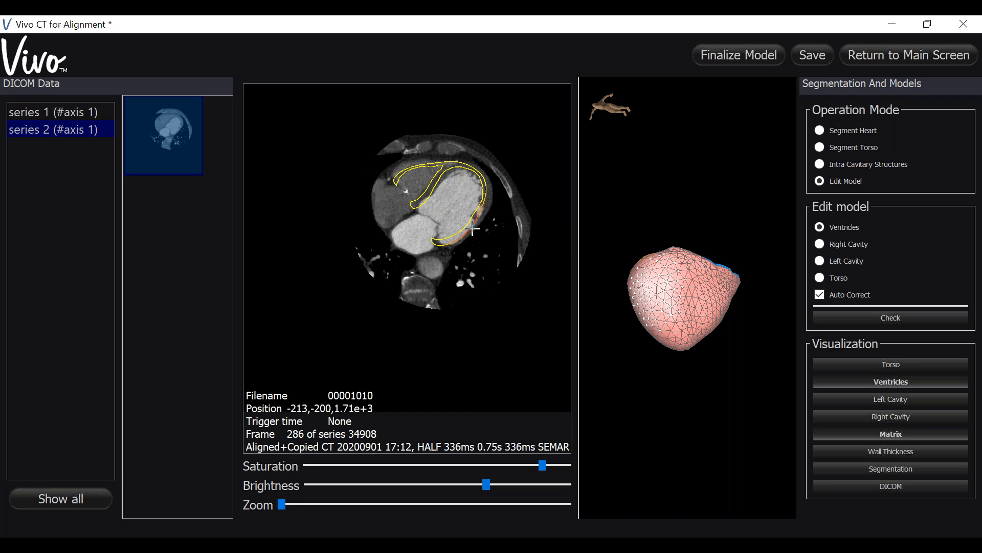
pyautogui.moveTo(472, 228); pyautogui.dragTo(476, 232)
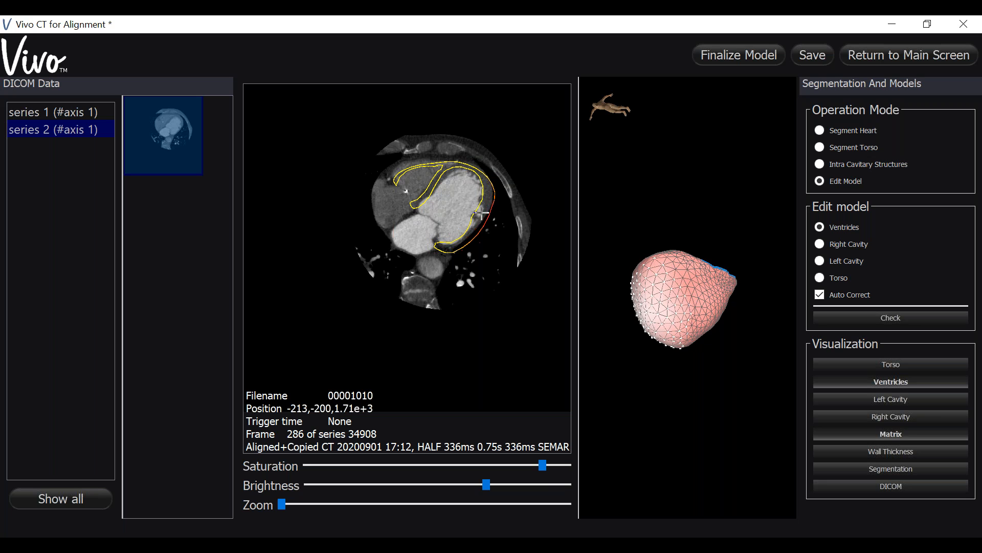
# Step: Fit the inner contour of the left ventricular free wall and the outer contour of the right ventricle to the CT slice
pyautogui.moveTo(477, 210); pyautogui.dragTo(481, 209)
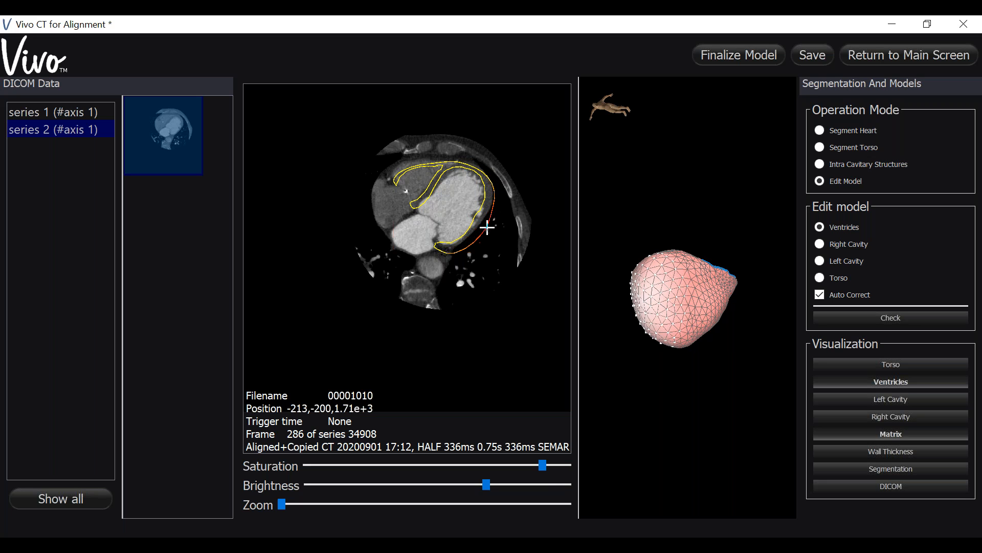
pyautogui.moveTo(477, 217); pyautogui.dragTo(479, 219)
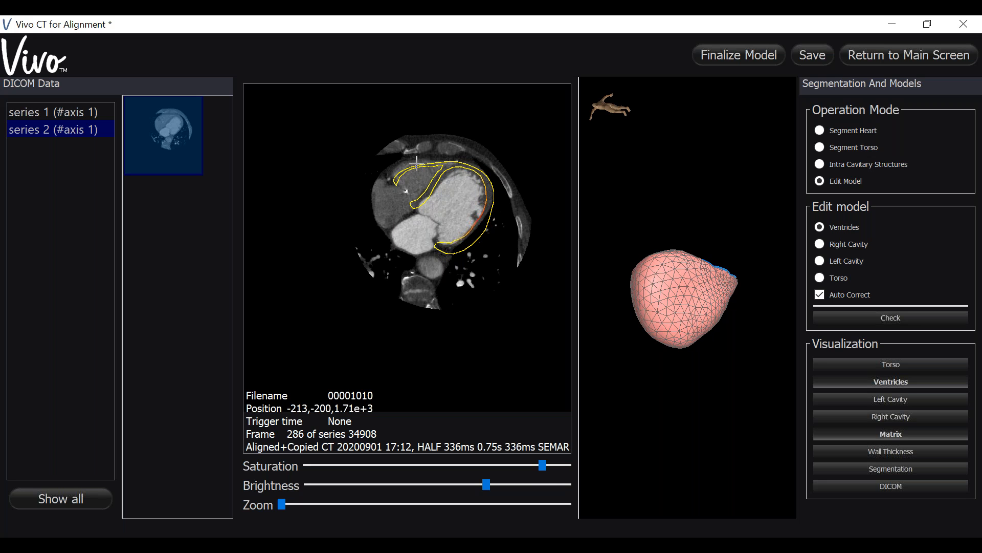
pyautogui.moveTo(415, 164); pyautogui.dragTo(415, 162)
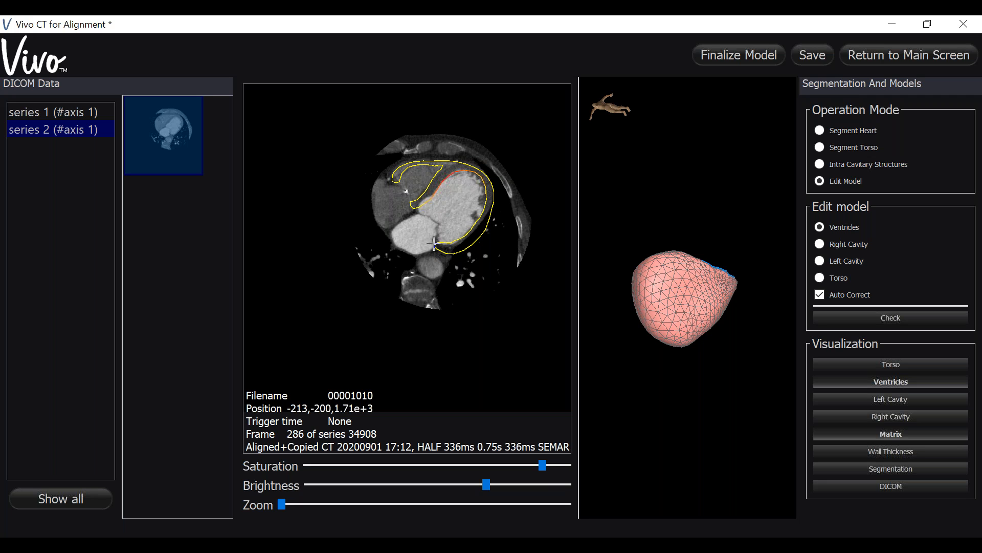
# Step: Adjust the basal end of the left ventricular wall contour and save the model
pyautogui.moveTo(438, 242); pyautogui.dragTo(483, 243)
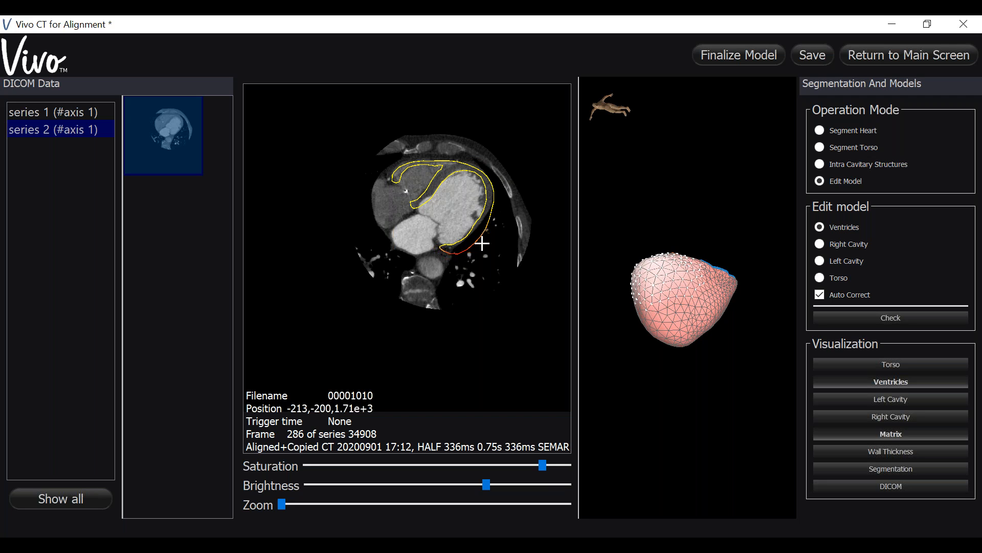
pyautogui.click(810, 55)
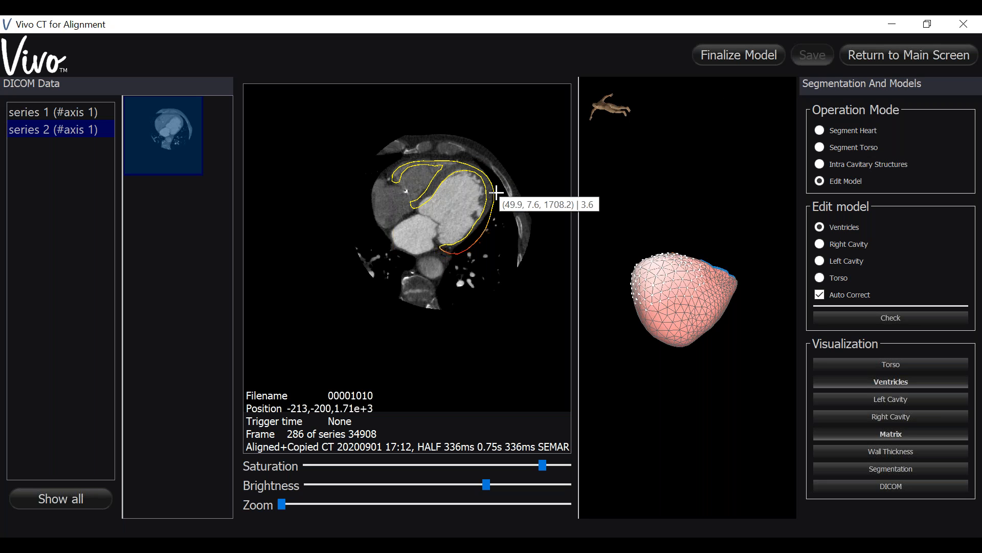
# Step: Go to CT frame 304 and adjust the ventricular contour at the basal end of the septum
pyautogui.scroll(4, 512, 228)
pyautogui.scroll(13, 512, 229)
pyautogui.scroll(14, 512, 228)
pyautogui.scroll(2, 511, 228)
pyautogui.scroll(-10, 512, 228)
pyautogui.scroll(-14, 511, 227)
pyautogui.scroll(-14, 511, 227)
pyautogui.scroll(-13, 511, 227)
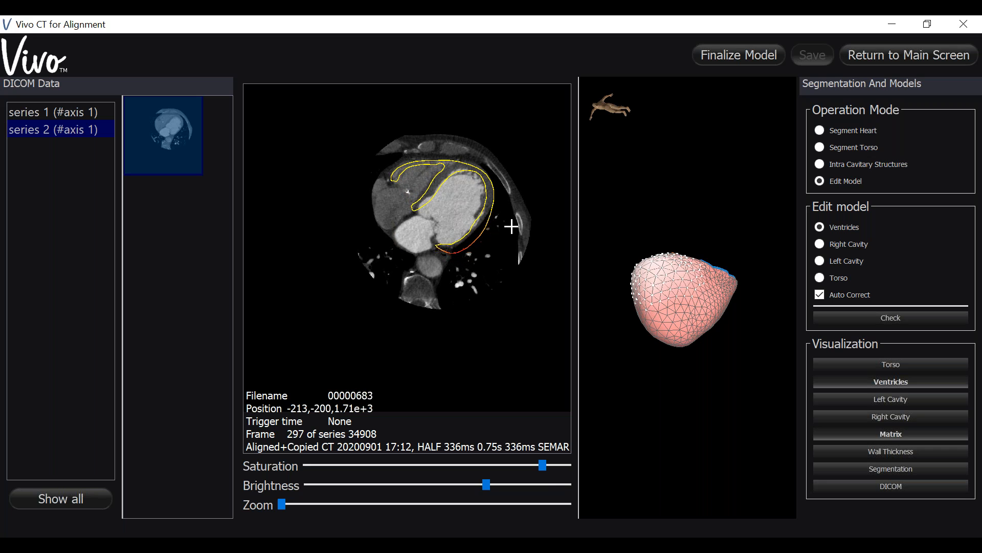
pyautogui.click(413, 210)
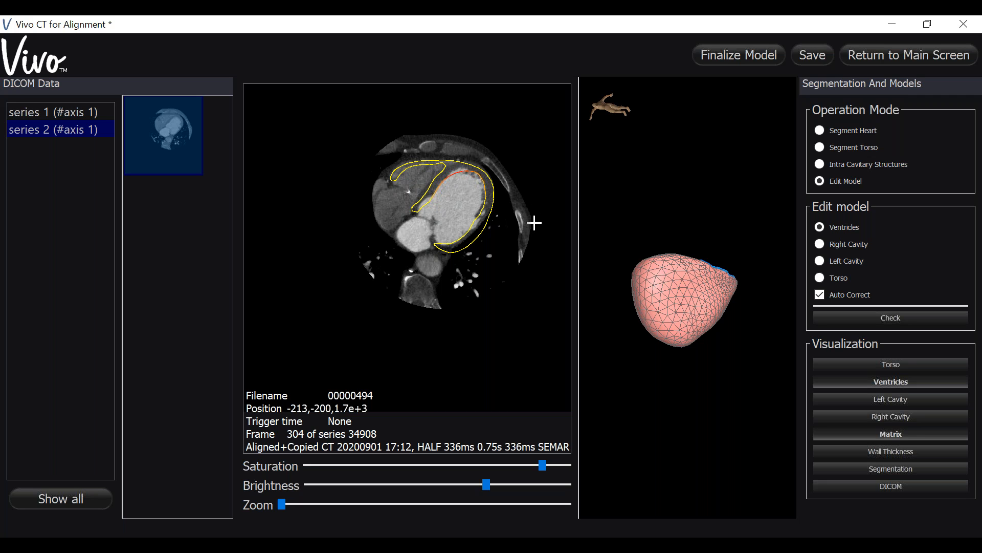
# Step: Examine how the ventricular contours fit the heart walls across the CT slices from frame 304 to frame 231
pyautogui.scroll(-7, 525, 208)
pyautogui.scroll(-16, 522, 204)
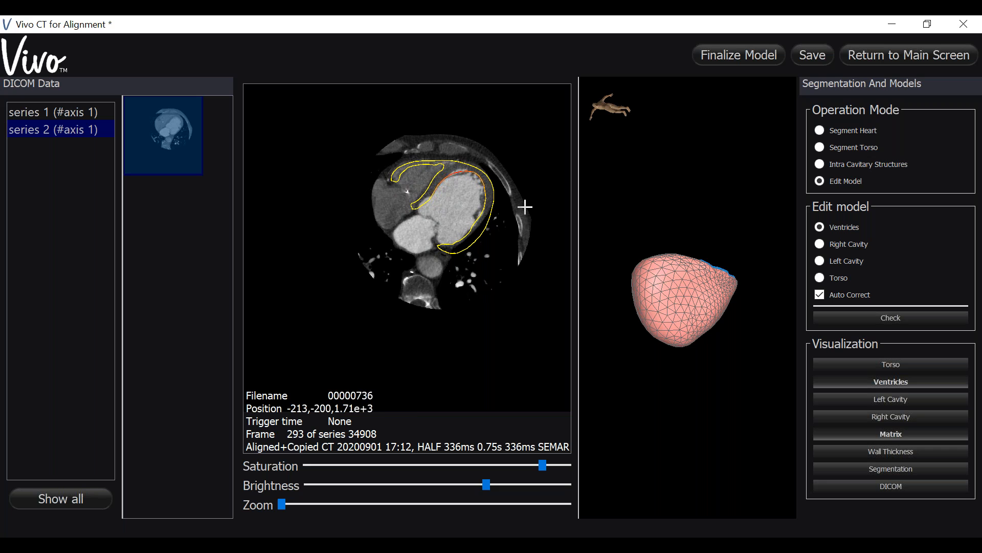
pyautogui.scroll(-12, 523, 204)
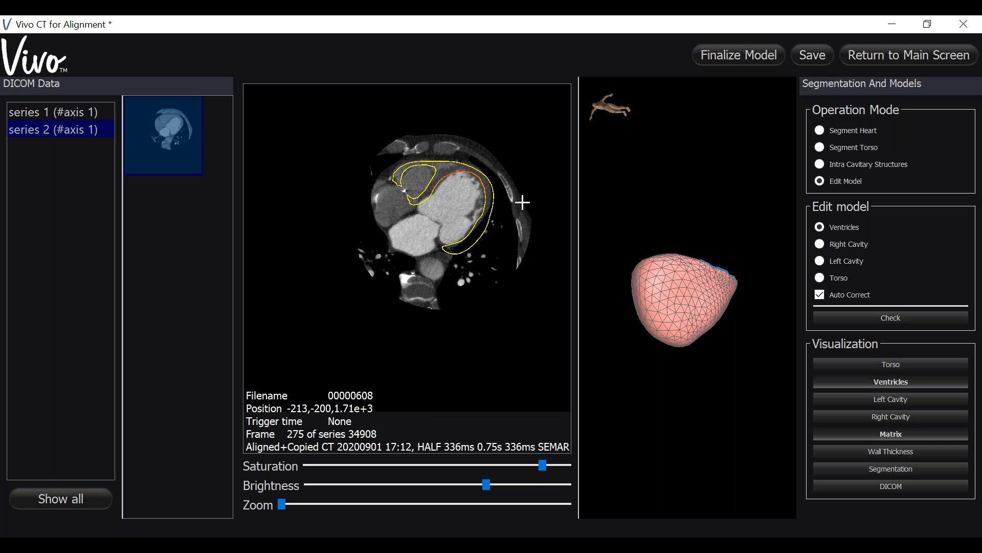
pyautogui.scroll(14, 522, 198)
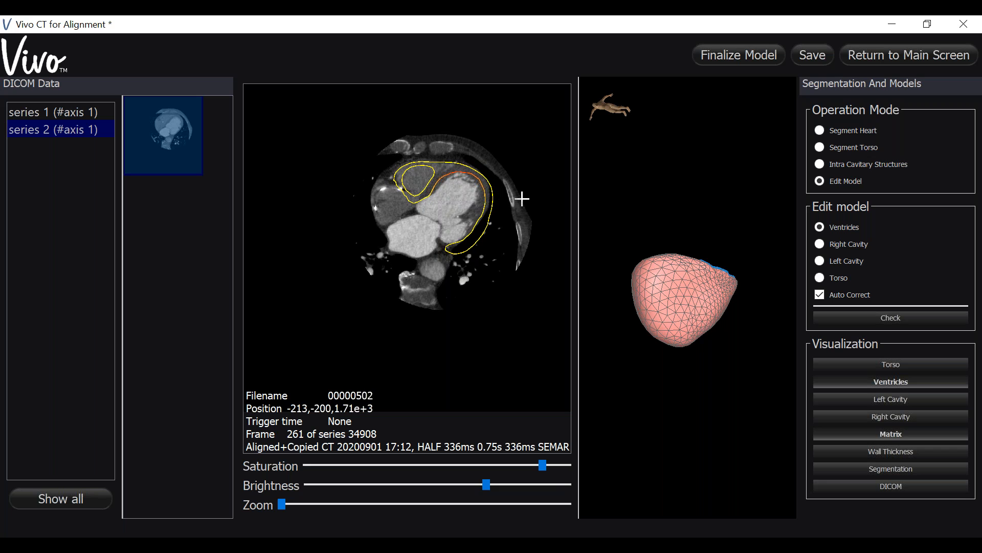
pyautogui.scroll(14, 522, 199)
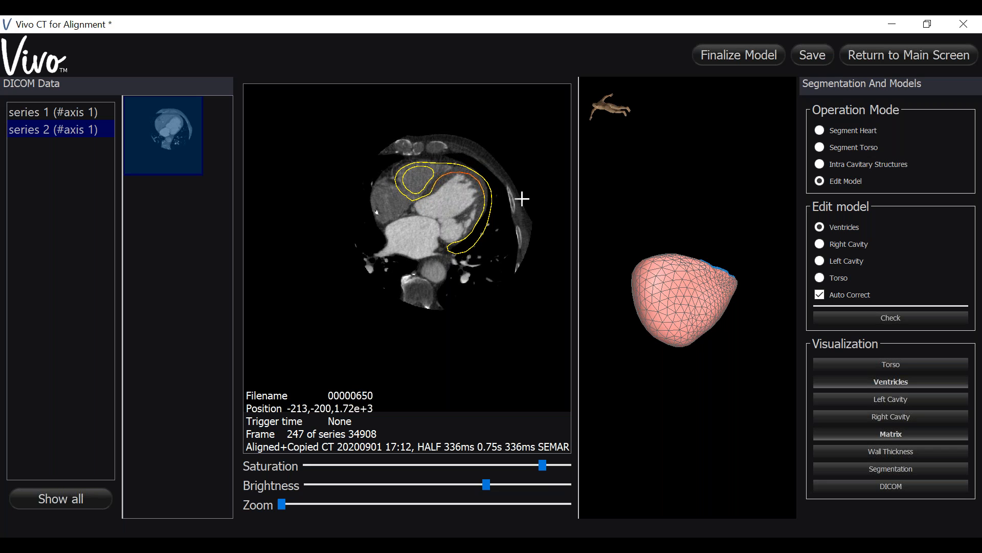
pyautogui.scroll(5, 522, 198)
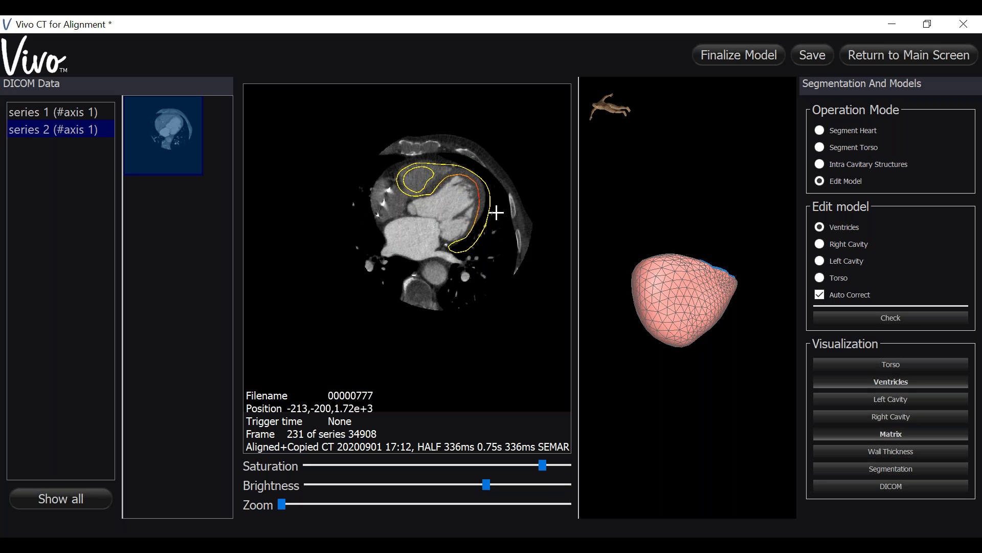
pyautogui.scroll(5, 517, 194)
pyautogui.scroll(-17, 517, 194)
pyautogui.scroll(-3, 517, 194)
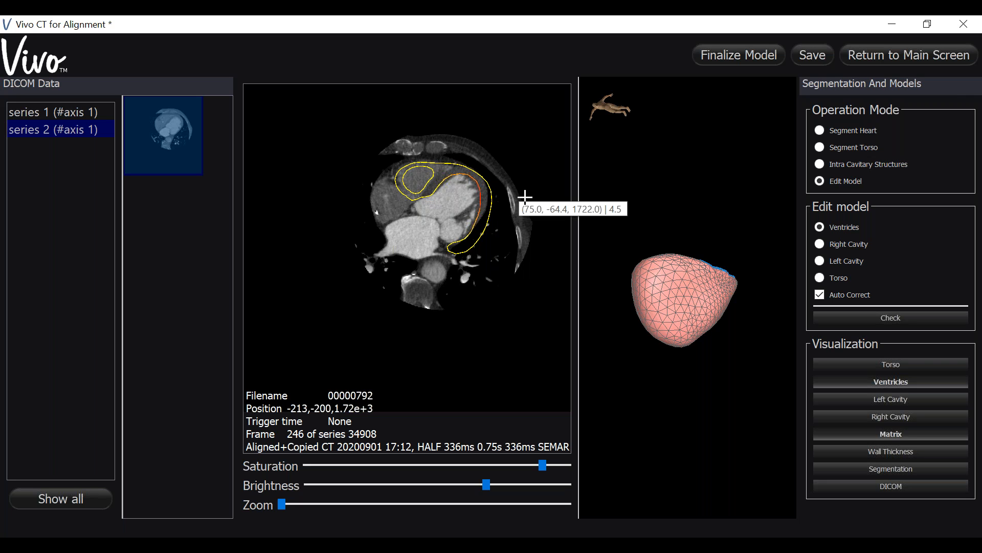
# Step: Enlarge the 3D view and show the wall thickness colour map on the ventricles model
pyautogui.moveTo(578, 264); pyautogui.dragTo(331, 307)
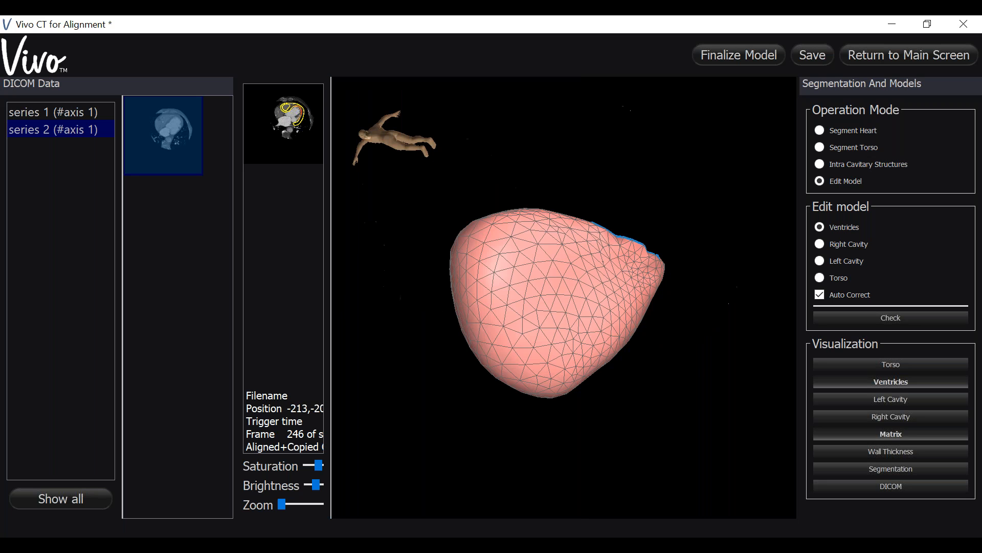
pyautogui.moveTo(454, 458); pyautogui.dragTo(594, 386)
pyautogui.click(592, 381)
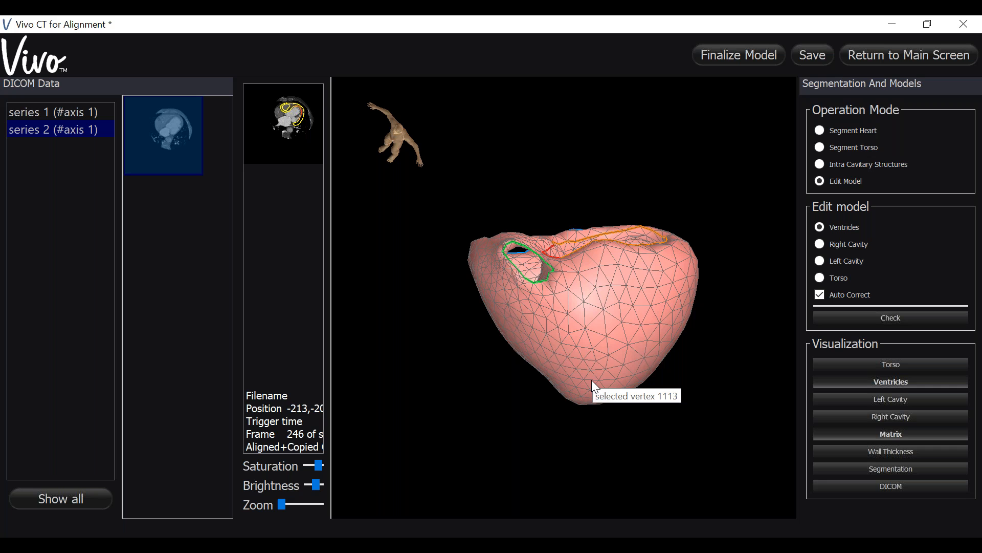
pyautogui.moveTo(656, 426)
pyautogui.mouseDown()
pyautogui.moveTo(648, 424)
pyautogui.moveTo(676, 423)
pyautogui.moveTo(649, 418)
pyautogui.mouseUp()
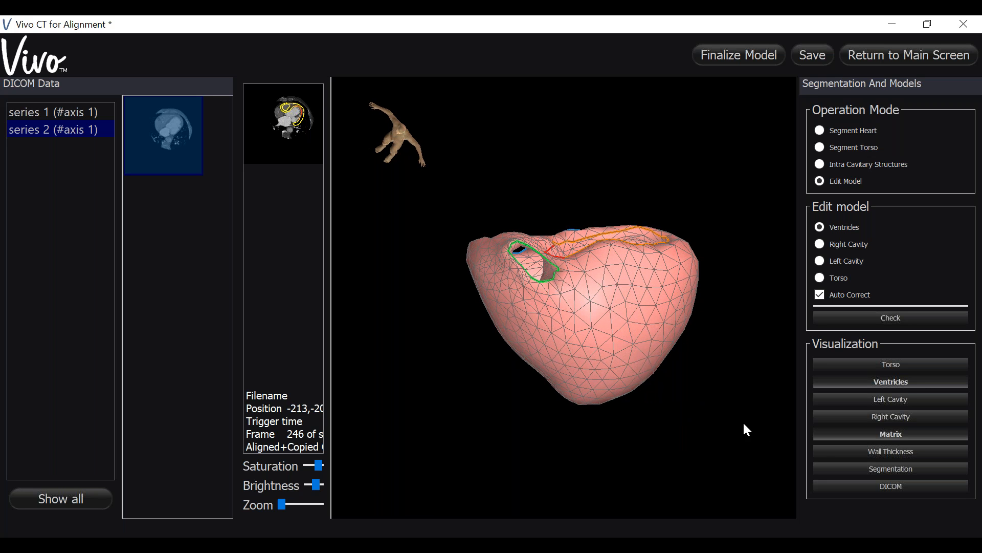
pyautogui.click(893, 450)
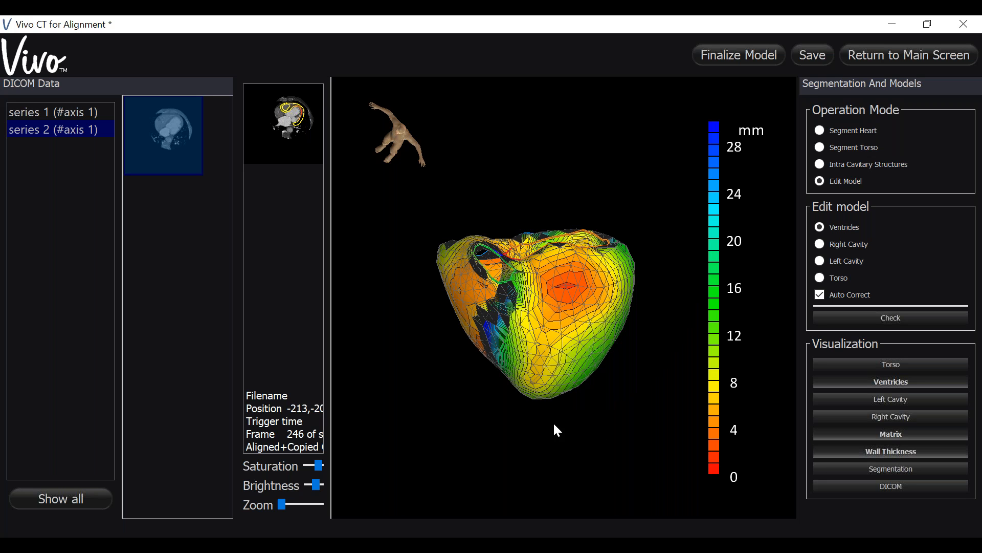
# Step: Select the thin red area on the left ventricular wall and shrink the selection to the vertices around it
pyautogui.moveTo(467, 432); pyautogui.dragTo(673, 439)
pyautogui.moveTo(576, 416); pyautogui.dragTo(551, 424)
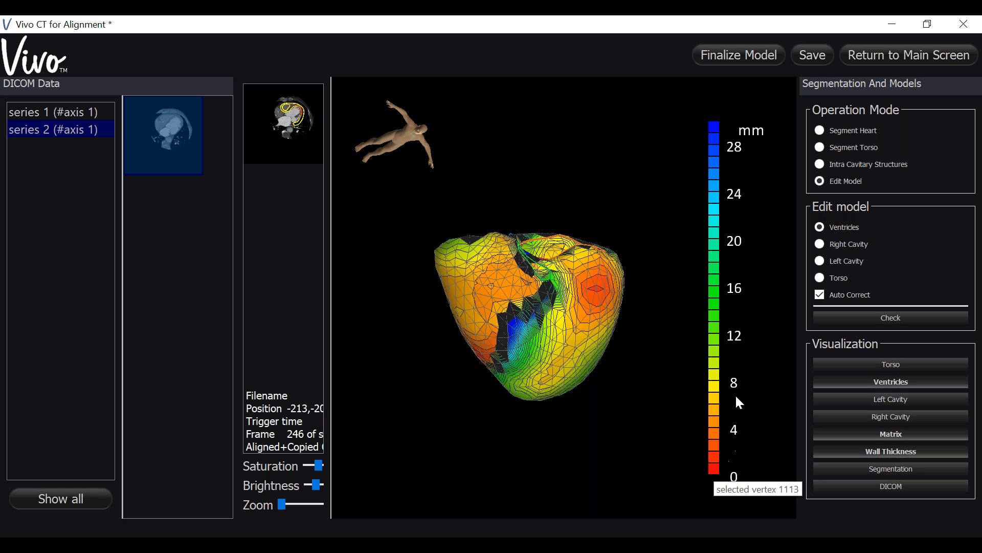
pyautogui.moveTo(662, 398); pyautogui.dragTo(612, 373)
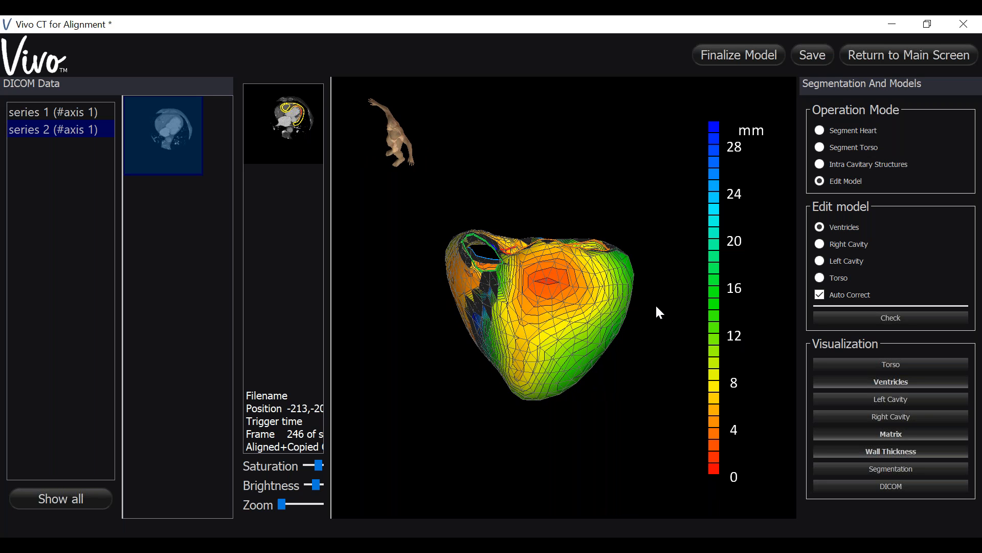
pyautogui.moveTo(638, 370); pyautogui.dragTo(627, 401)
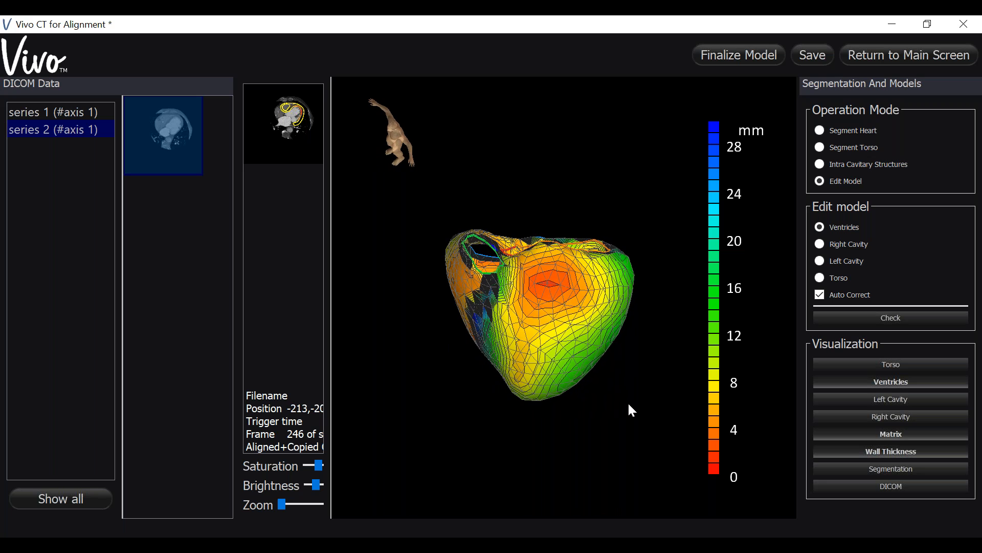
pyautogui.click(552, 285)
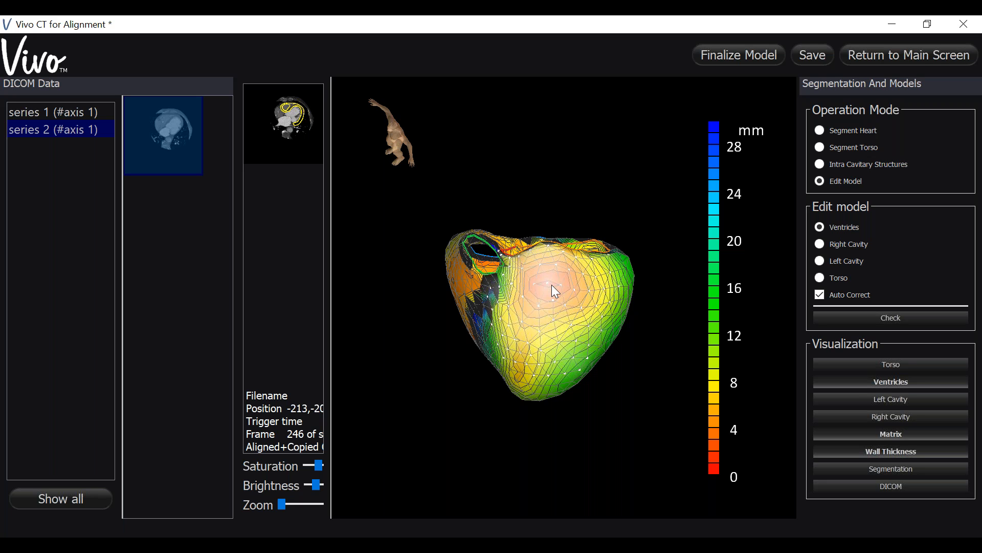
pyautogui.scroll(-2, 551, 284)
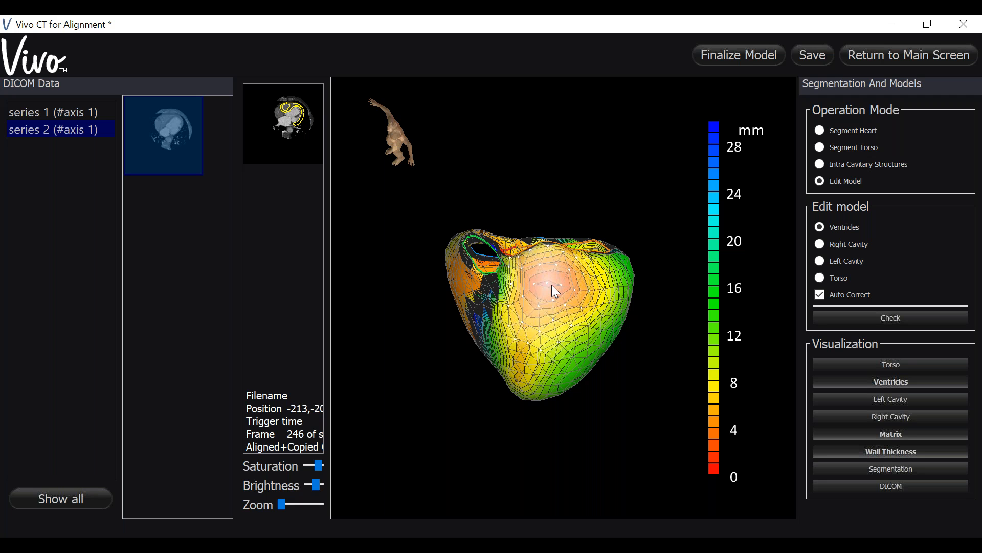
# Step: Thicken the selected left ventricular wall area into the yellow range of the thickness scale
pyautogui.scroll(1, 552, 284)
pyautogui.scroll(1, 552, 284)
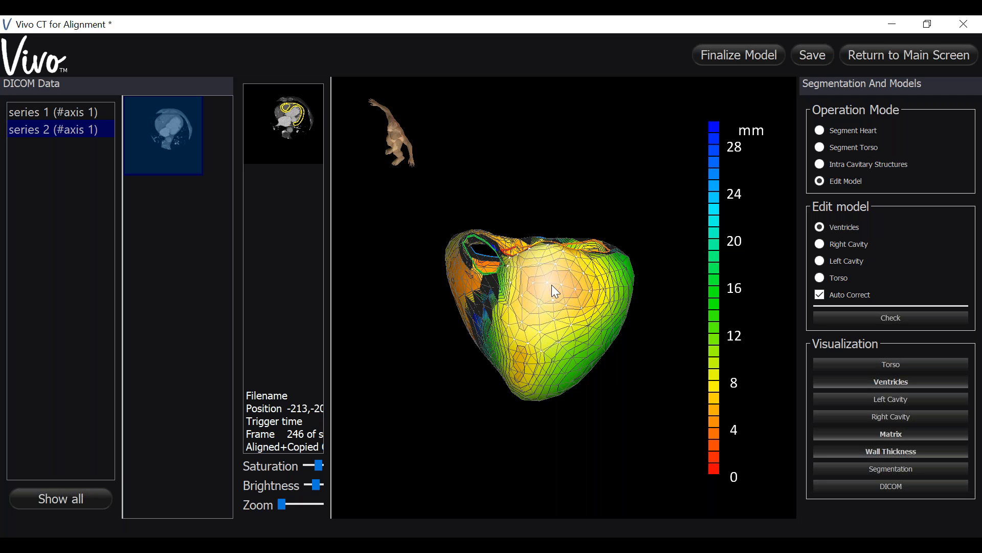
pyautogui.scroll(1, 551, 285)
pyautogui.scroll(1, 552, 284)
pyautogui.scroll(1, 552, 285)
pyautogui.scroll(1, 552, 284)
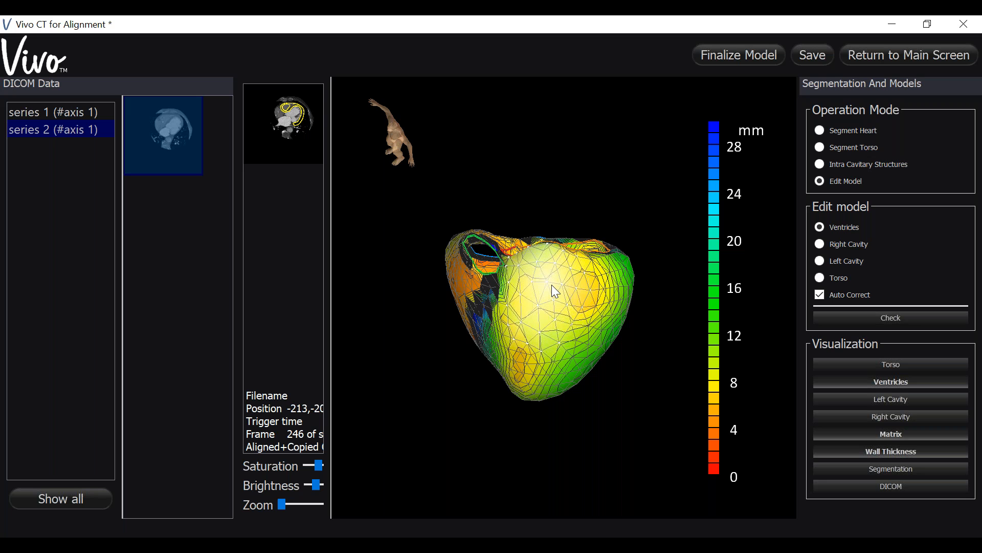
pyautogui.scroll(2, 553, 287)
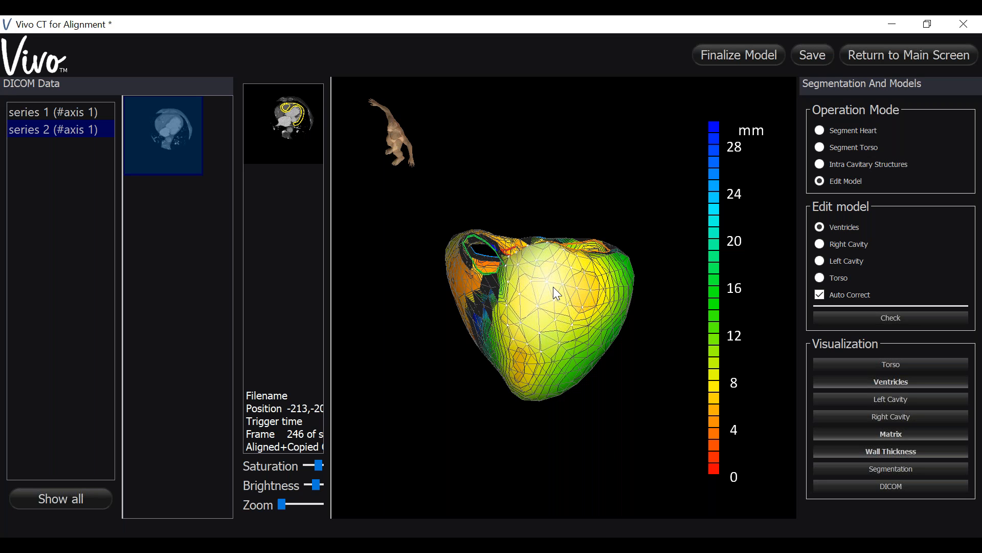
# Step: Finish thickening the selected left ventricular wall area and thicken the orange area on the lateral wall into the light green range
pyautogui.scroll(1, 555, 289)
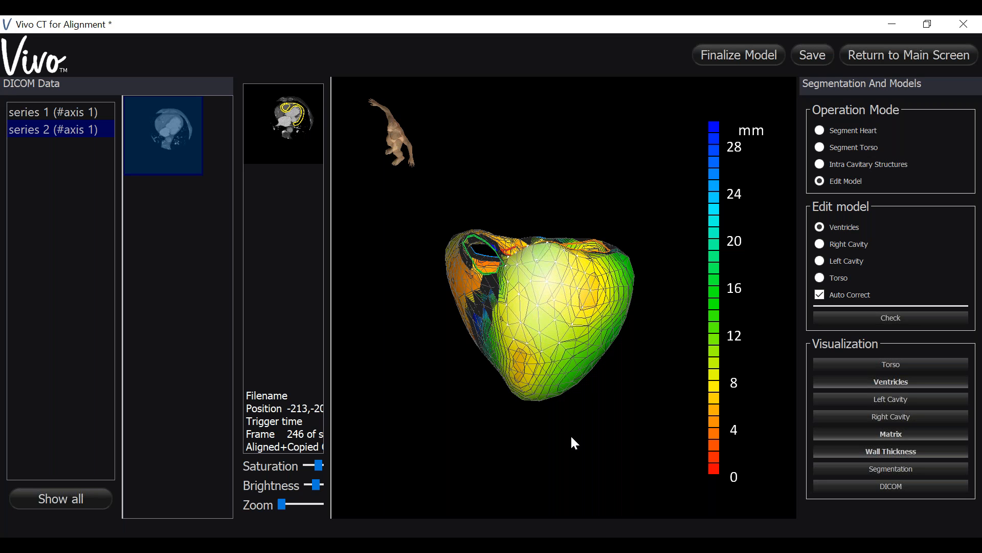
pyautogui.moveTo(598, 421); pyautogui.dragTo(535, 378)
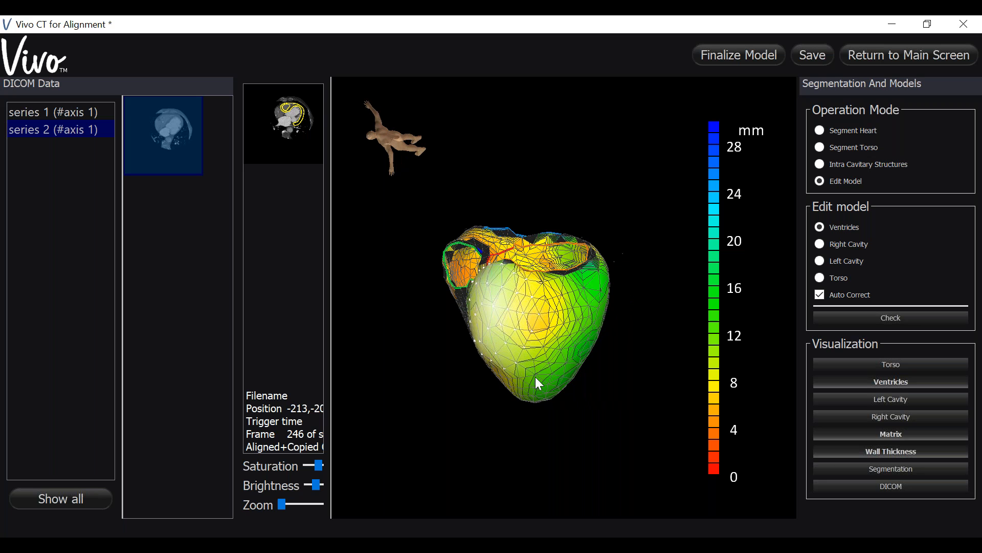
pyautogui.click(539, 322)
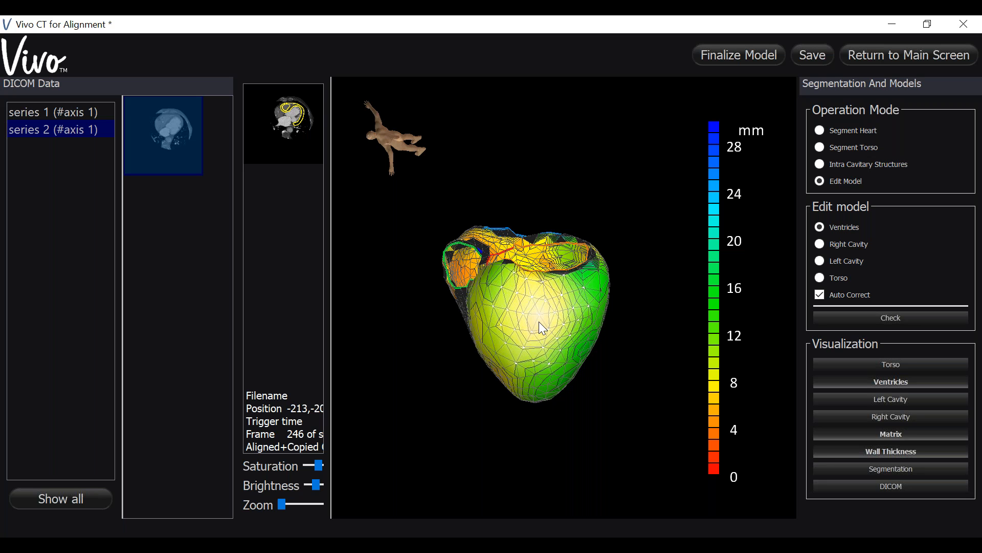
pyautogui.scroll(1, 539, 321)
# Step: Select the orange area at the left ventricular apex and thicken it towards the yellow-green range of the thickness scale
pyautogui.moveTo(520, 485); pyautogui.dragTo(521, 367)
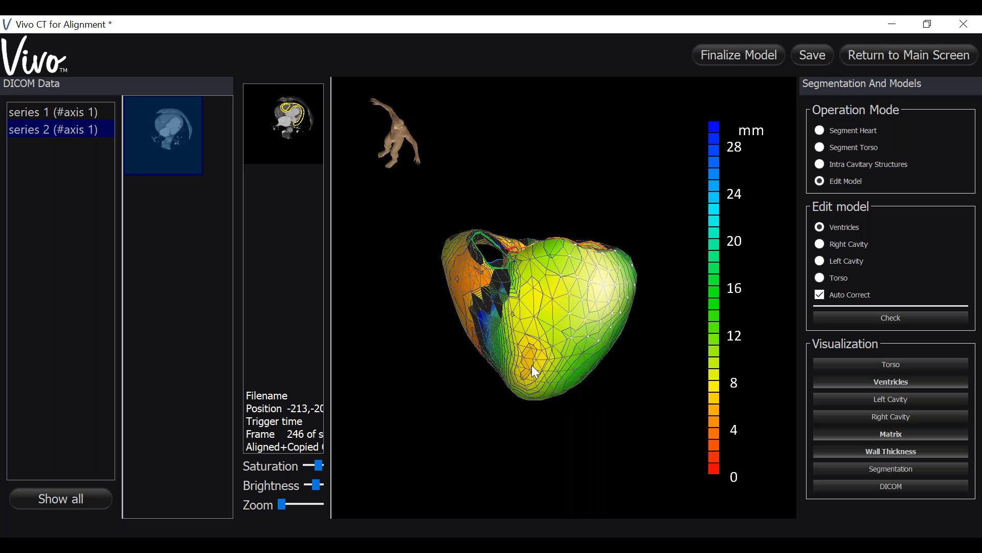
pyautogui.click(529, 363)
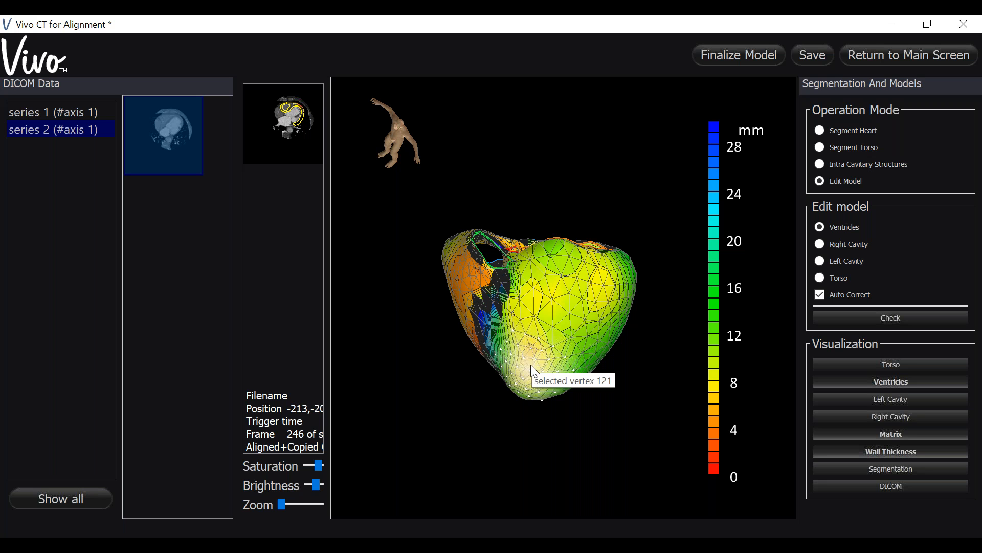
pyautogui.scroll(2, 531, 364)
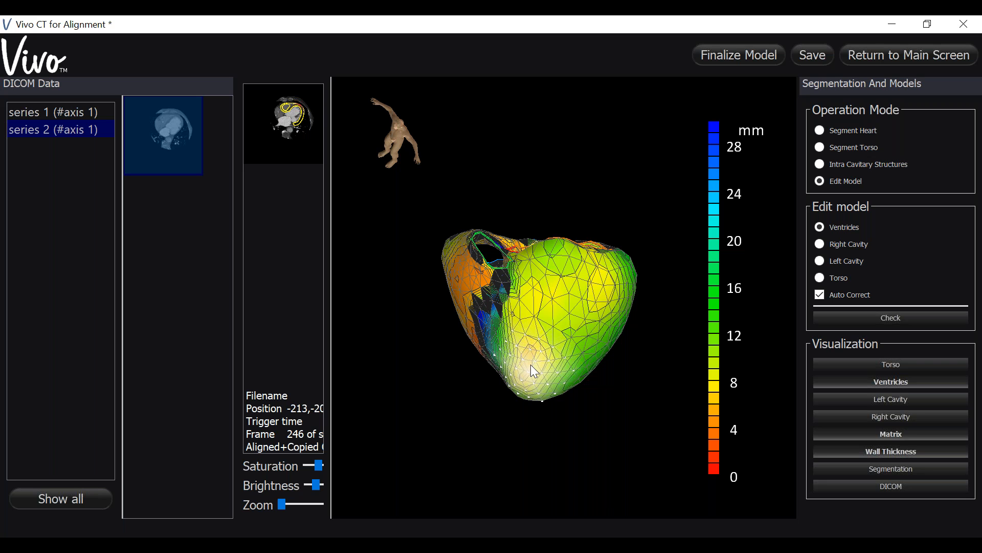
pyautogui.scroll(1, 530, 364)
# Step: Thicken the yellow area in the middle of the left lateral wall and the orange spot near the apex on the opposite side
pyautogui.moveTo(601, 436); pyautogui.dragTo(547, 401)
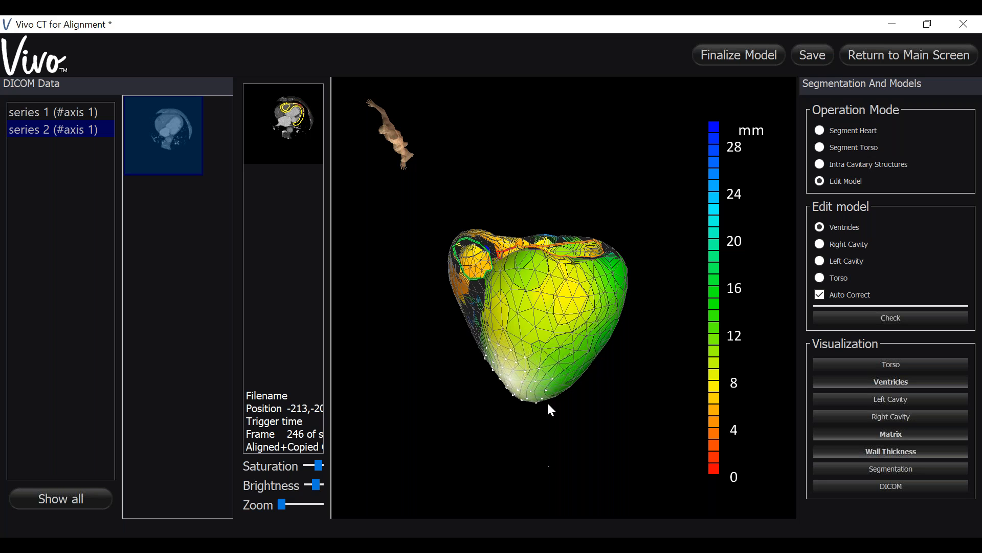
pyautogui.click(566, 303)
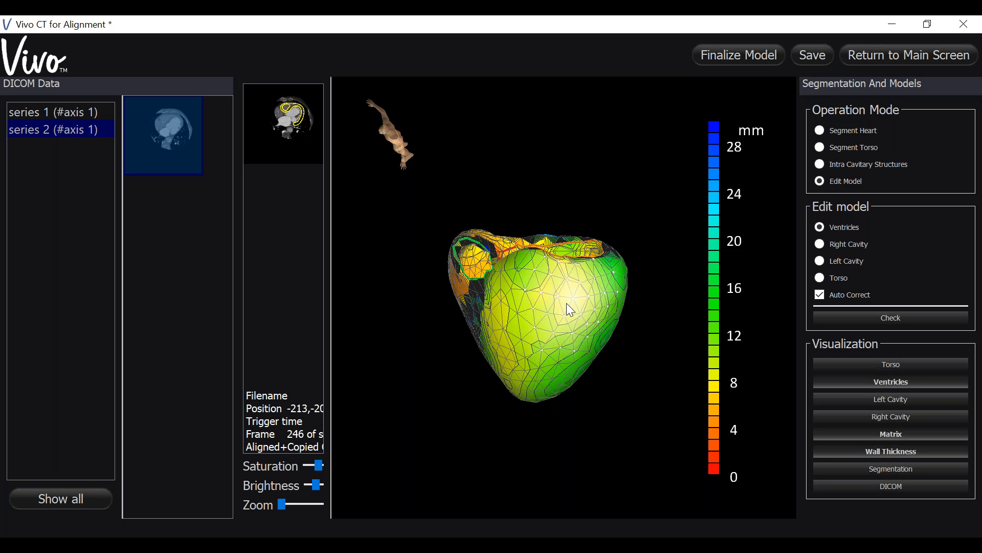
pyautogui.moveTo(541, 424); pyautogui.dragTo(496, 397)
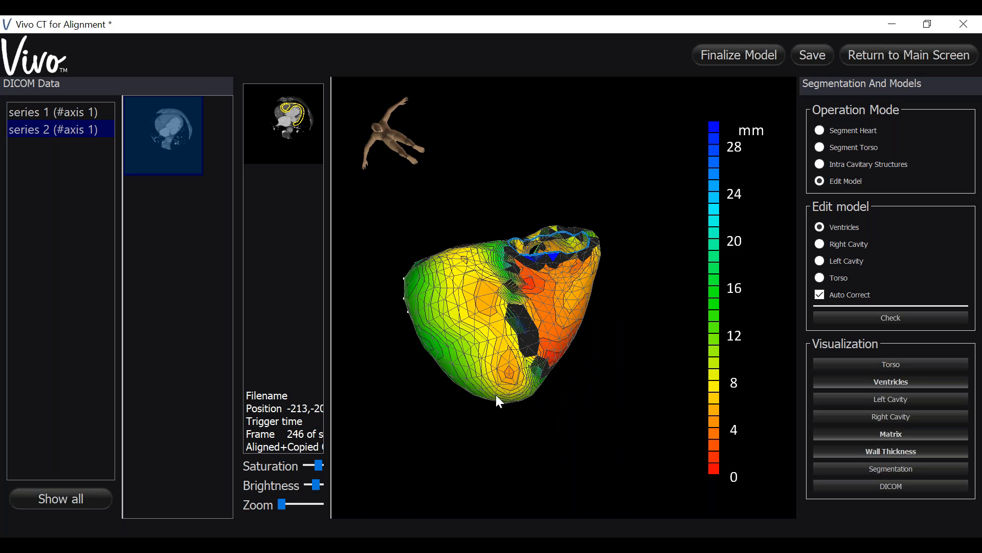
pyautogui.click(502, 375)
pyautogui.scroll(3, 501, 370)
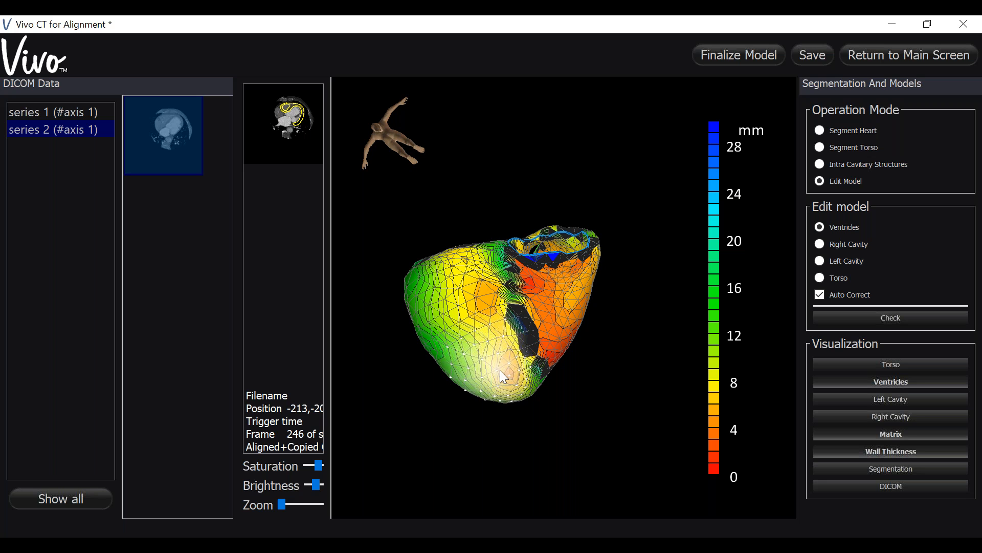
# Step: Thicken the orange spot on the middle of the left ventricular wall into the yellow-green range
pyautogui.click(484, 290)
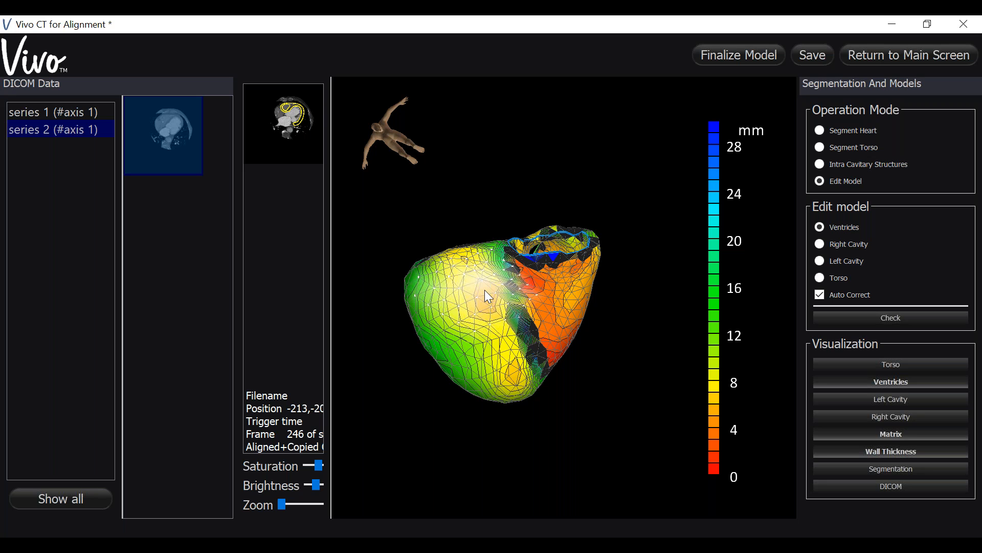
pyautogui.scroll(3, 484, 290)
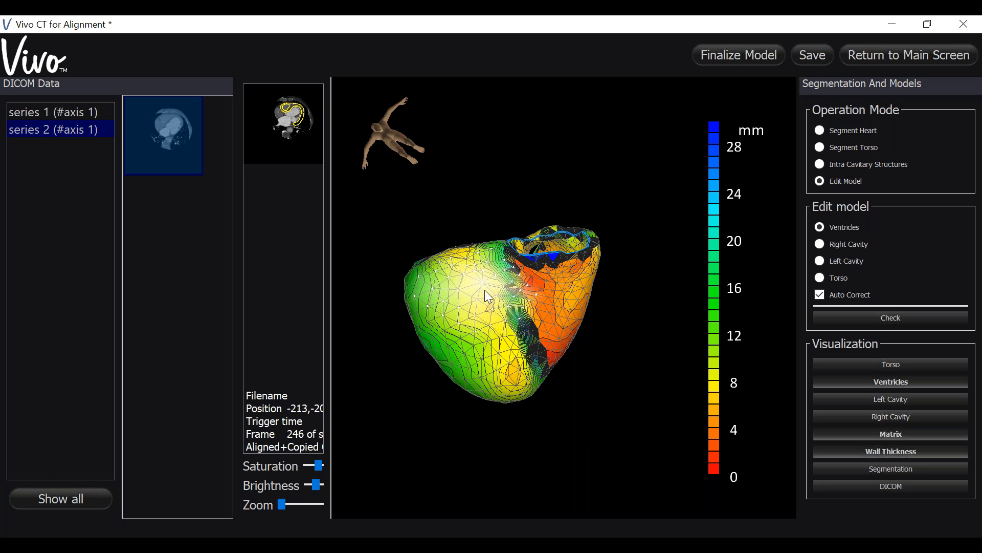
pyautogui.scroll(2, 484, 289)
# Step: Select the remaining orange area near the left ventricular apex, beside the right ventricle, and thicken it to yellow-green
pyautogui.click(504, 368)
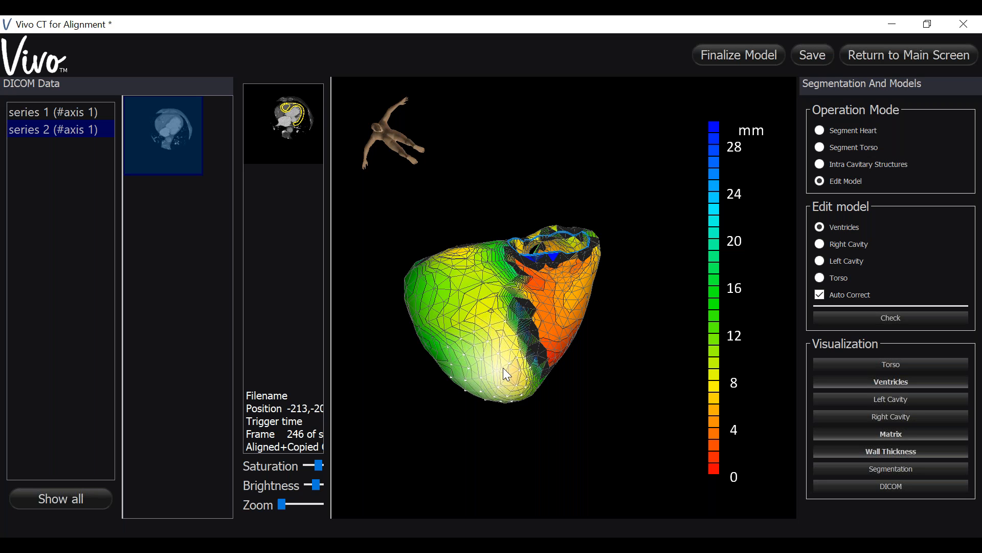
pyautogui.scroll(2, 502, 368)
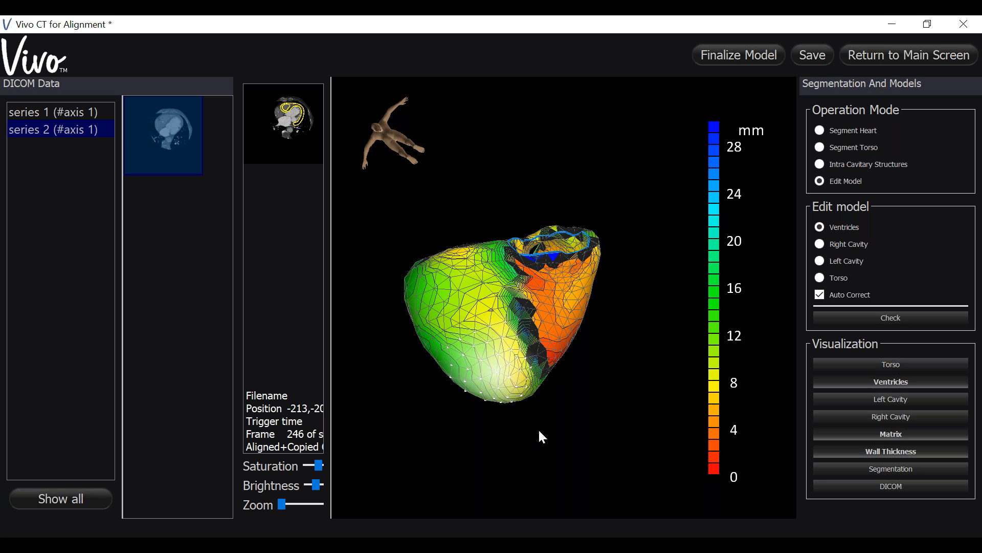
pyautogui.scroll(1, 512, 372)
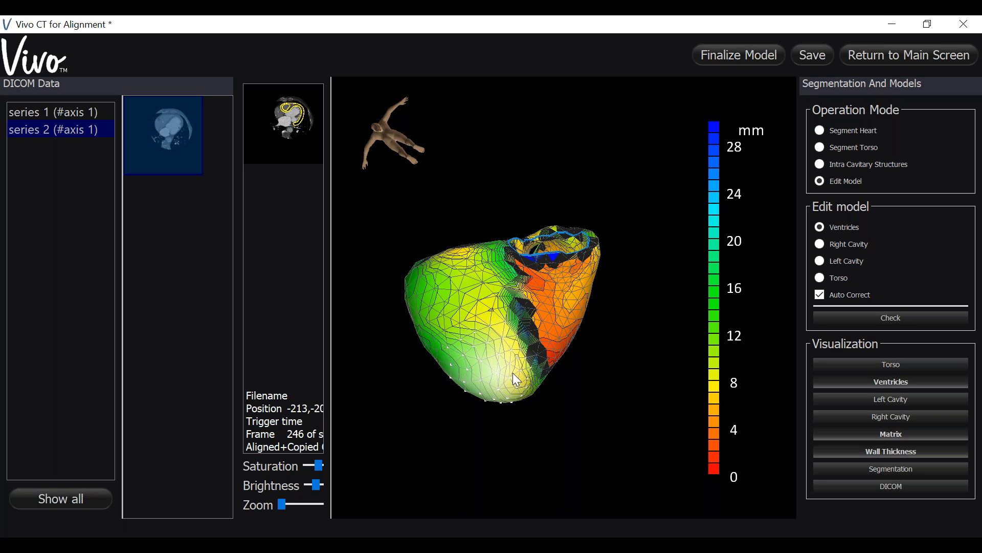
# Step: Thin the yellow areas of the right ventricular wall near the base into the orange range of the thickness scale
pyautogui.moveTo(547, 448); pyautogui.dragTo(443, 478)
pyautogui.moveTo(508, 468); pyautogui.dragTo(548, 373)
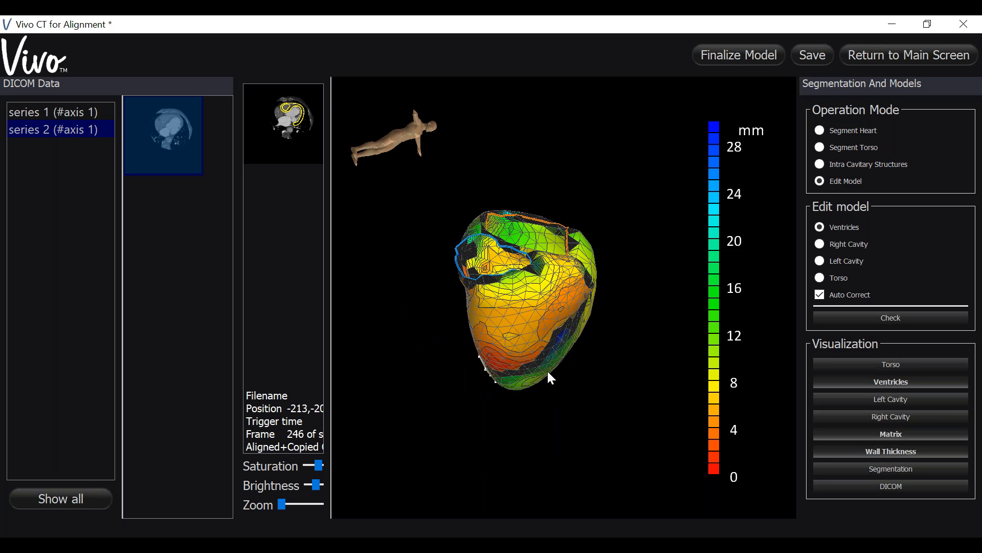
pyautogui.click(527, 286)
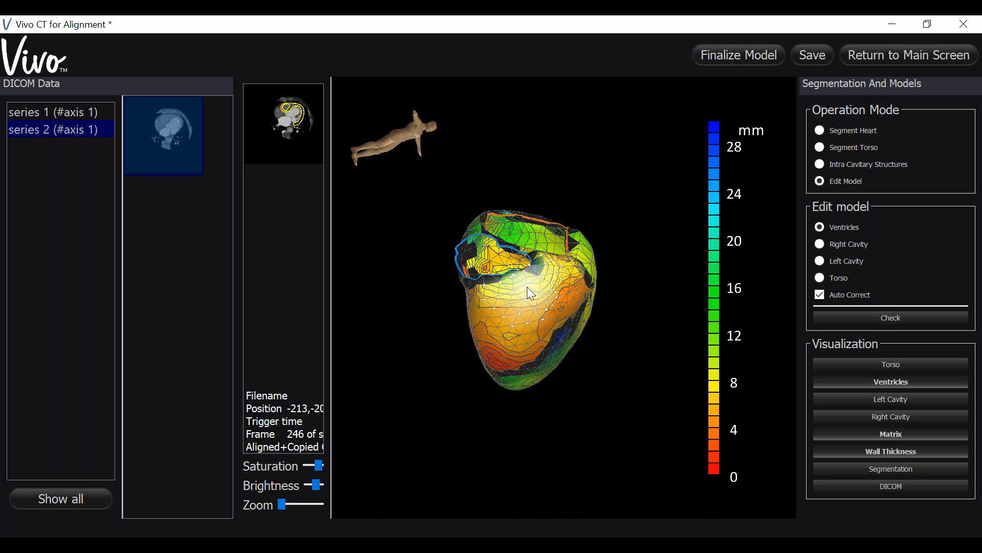
pyautogui.moveTo(569, 474); pyautogui.dragTo(544, 305)
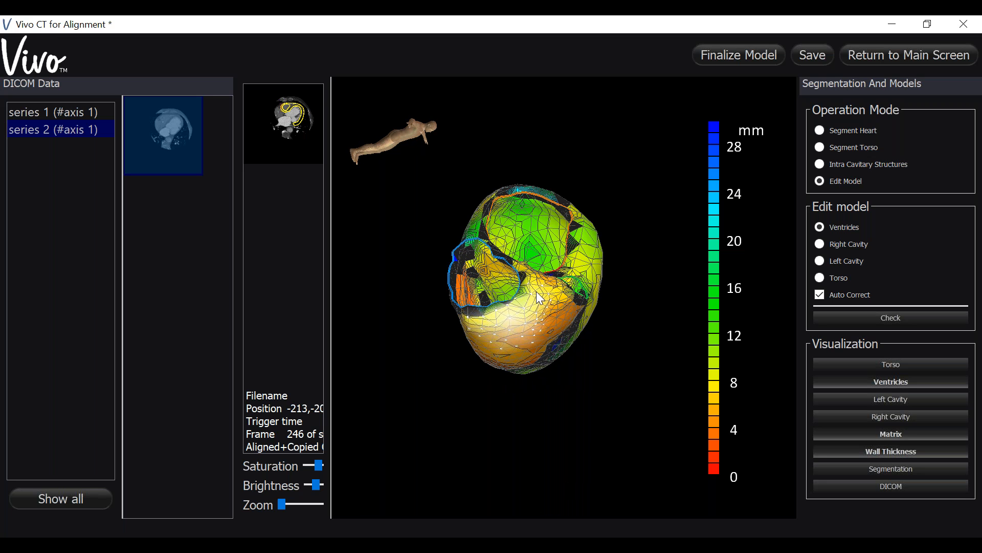
pyautogui.click(536, 291)
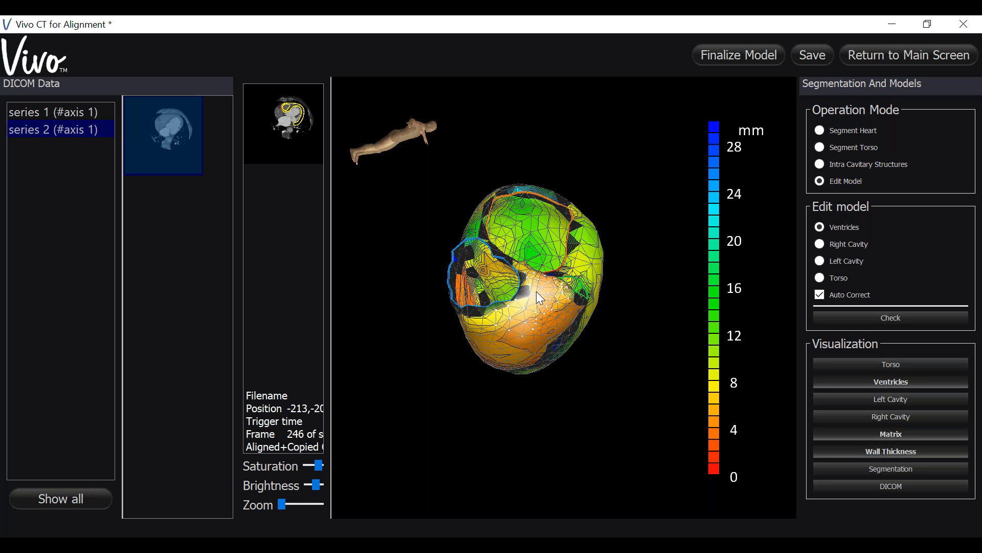
# Step: Select the yellow area on the left ventricular wall beside the septal groove and thicken it towards green
pyautogui.moveTo(545, 425); pyautogui.dragTo(507, 410)
pyautogui.moveTo(574, 416); pyautogui.dragTo(558, 347)
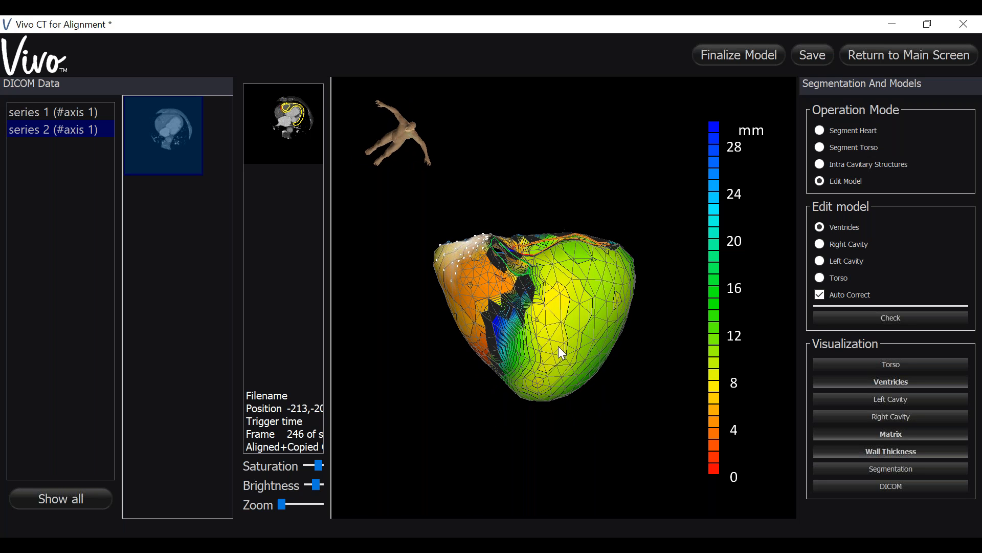
pyautogui.click(551, 331)
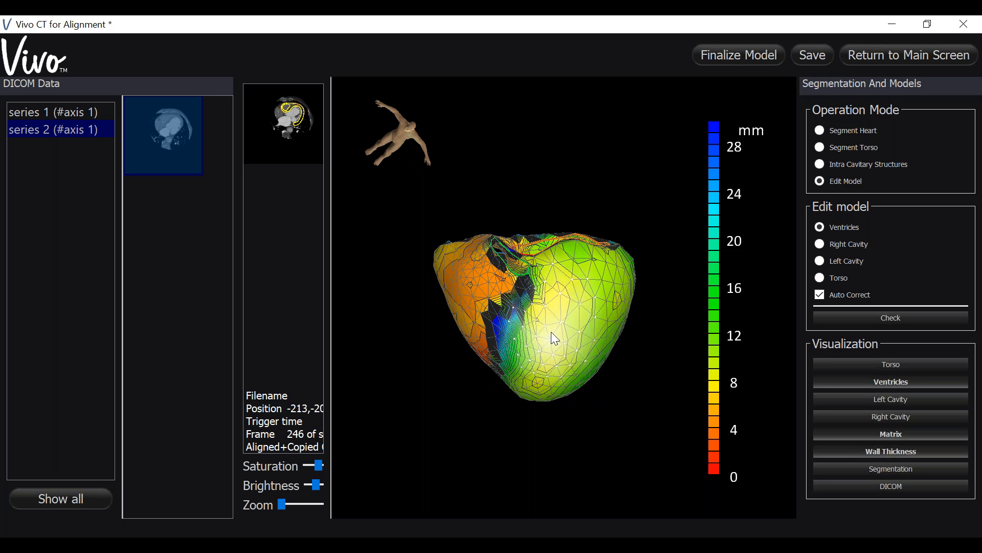
pyautogui.scroll(1, 551, 331)
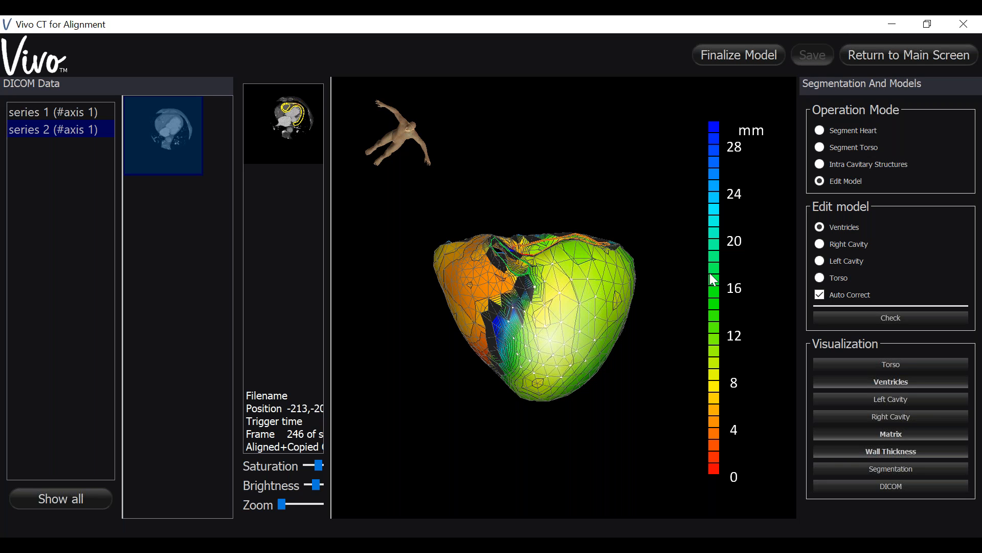
# Step: Thicken the yellow patch remaining just above the selected left ventricular wall area
pyautogui.click(562, 308)
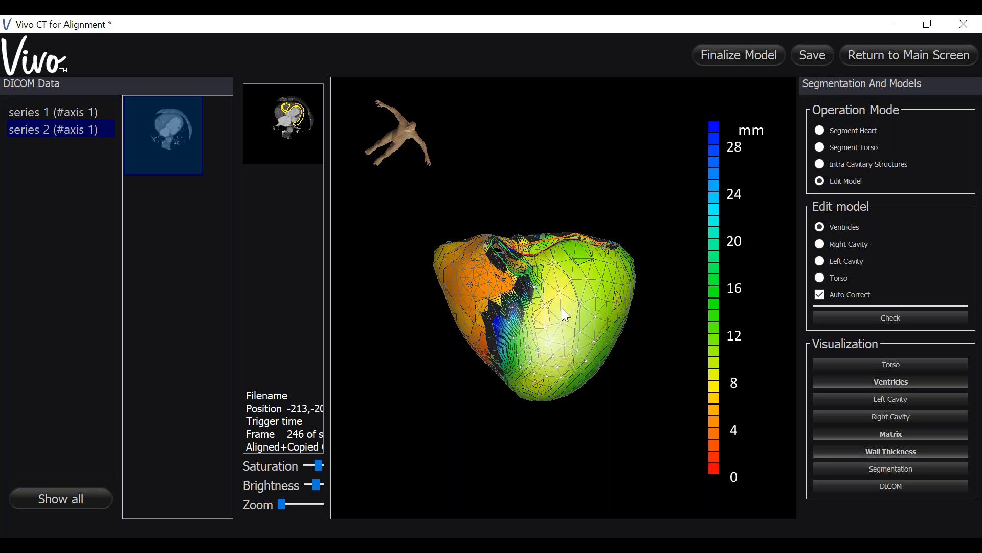
pyautogui.click(562, 308)
pyautogui.moveTo(630, 414); pyautogui.dragTo(604, 381)
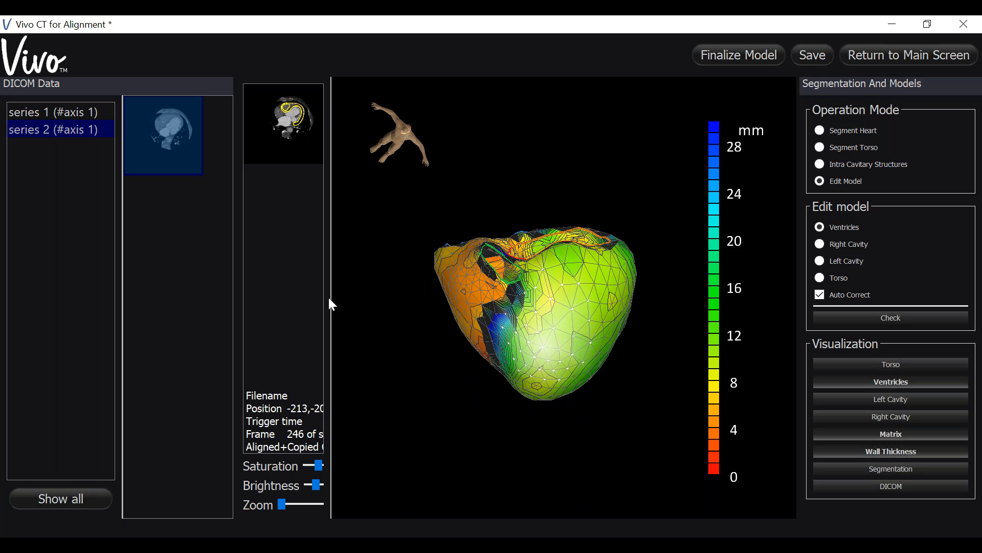
# Step: Enlarge the CT image view and examine how the edited ventricular contours fit the heart walls across slices around frame 243
pyautogui.moveTo(332, 302); pyautogui.dragTo(534, 307)
pyautogui.scroll(-13, 439, 248)
pyautogui.scroll(-13, 439, 248)
pyautogui.scroll(-11, 439, 249)
pyautogui.scroll(-8, 440, 249)
pyautogui.scroll(12, 438, 246)
pyautogui.scroll(13, 438, 246)
pyautogui.scroll(13, 440, 249)
pyautogui.scroll(1, 442, 249)
pyautogui.scroll(6, 442, 248)
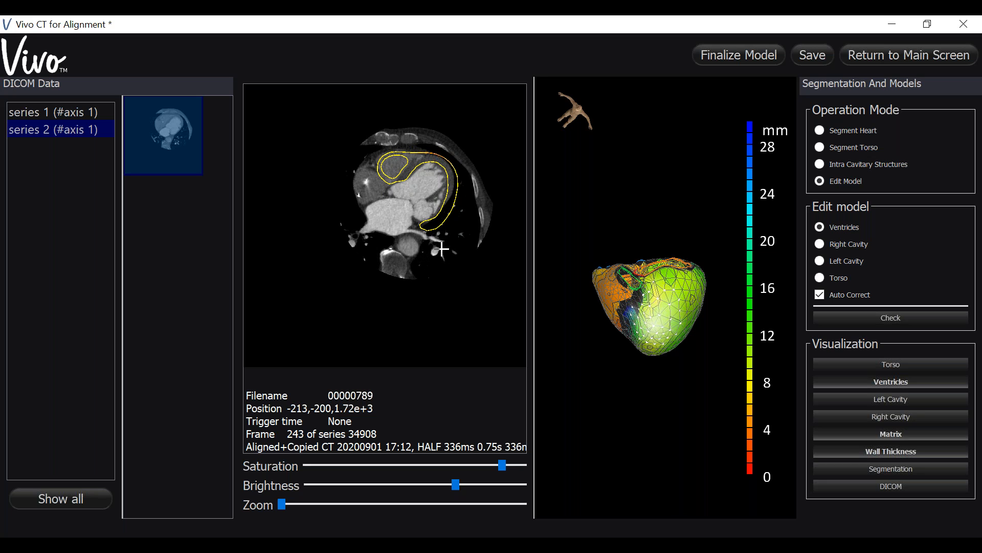
# Step: Enlarge the 3D view and inspect the wall thickness colour map of the ventricles from the base and the sides
pyautogui.moveTo(656, 501); pyautogui.dragTo(327, 432)
pyautogui.moveTo(516, 432); pyautogui.dragTo(527, 346)
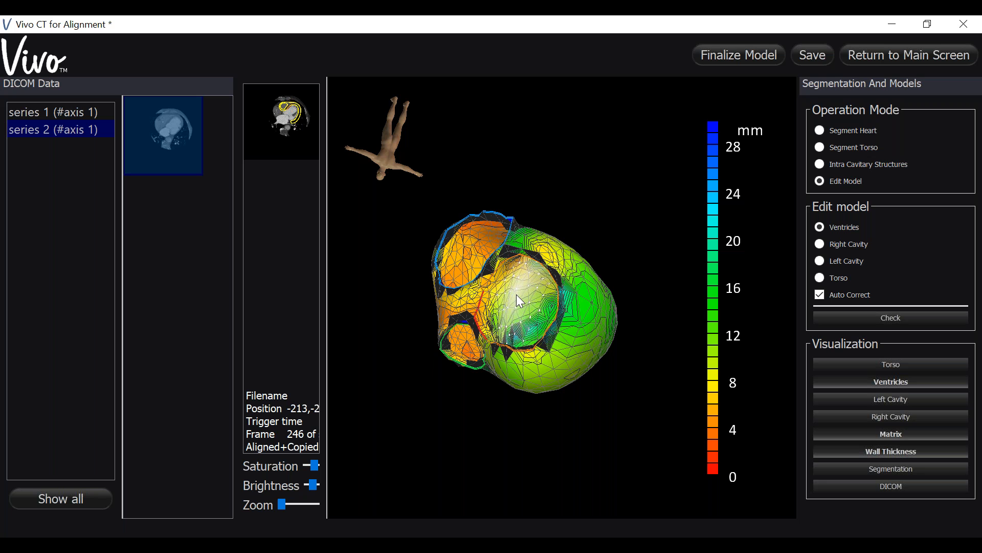
pyautogui.moveTo(429, 457); pyautogui.dragTo(530, 327)
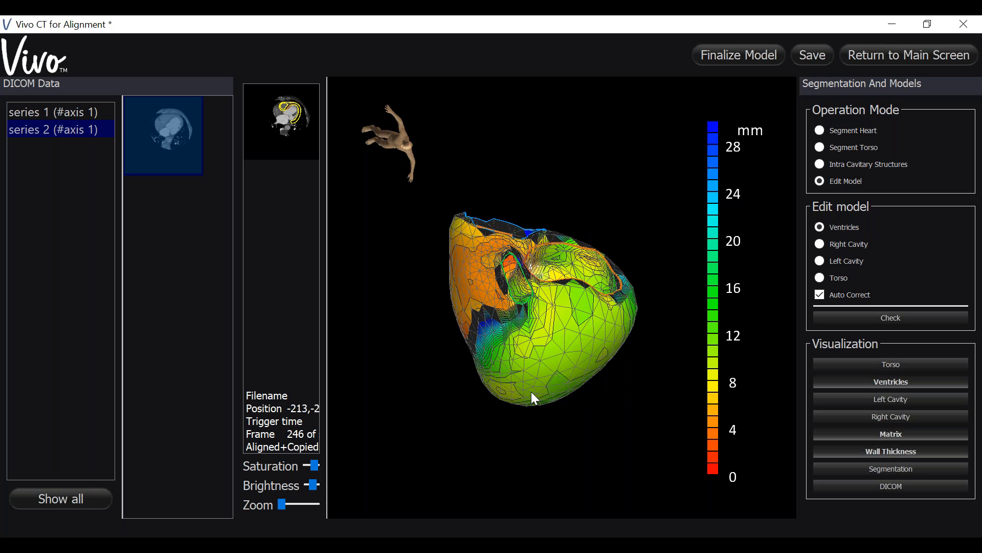
pyautogui.moveTo(530, 391); pyautogui.dragTo(519, 441)
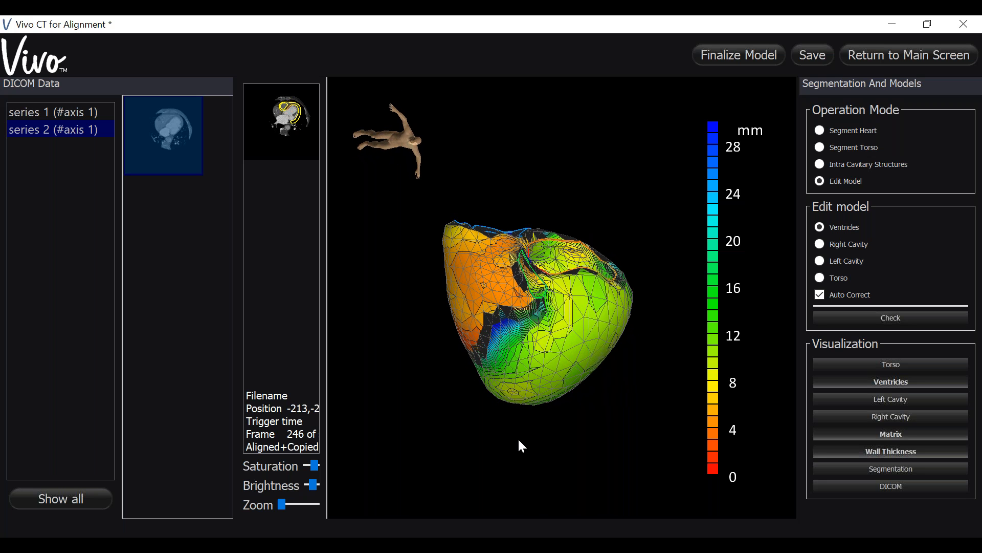
pyautogui.moveTo(610, 438); pyautogui.dragTo(395, 458)
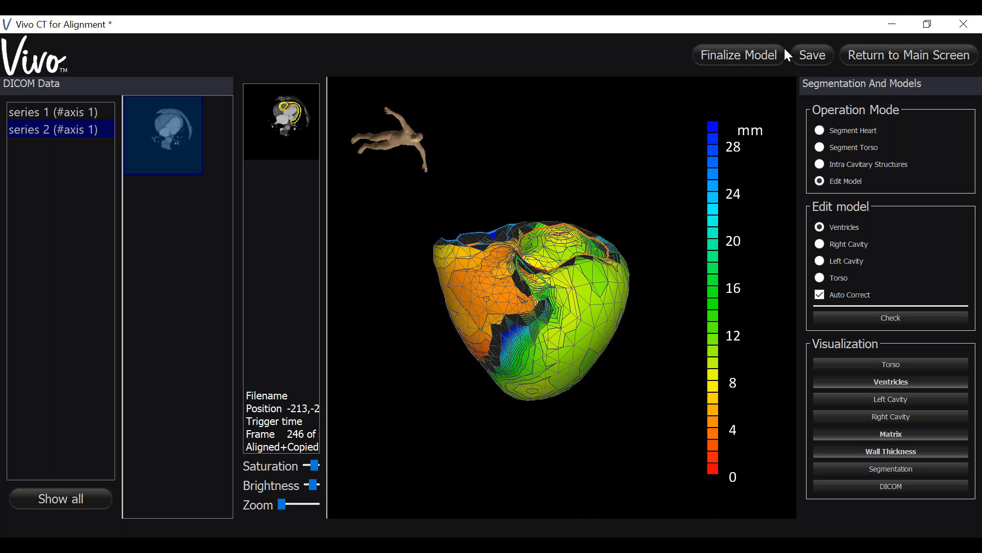
# Step: Save the edited ventricles model and return to the main screen
pyautogui.click(801, 58)
pyautogui.moveTo(641, 370); pyautogui.dragTo(637, 355)
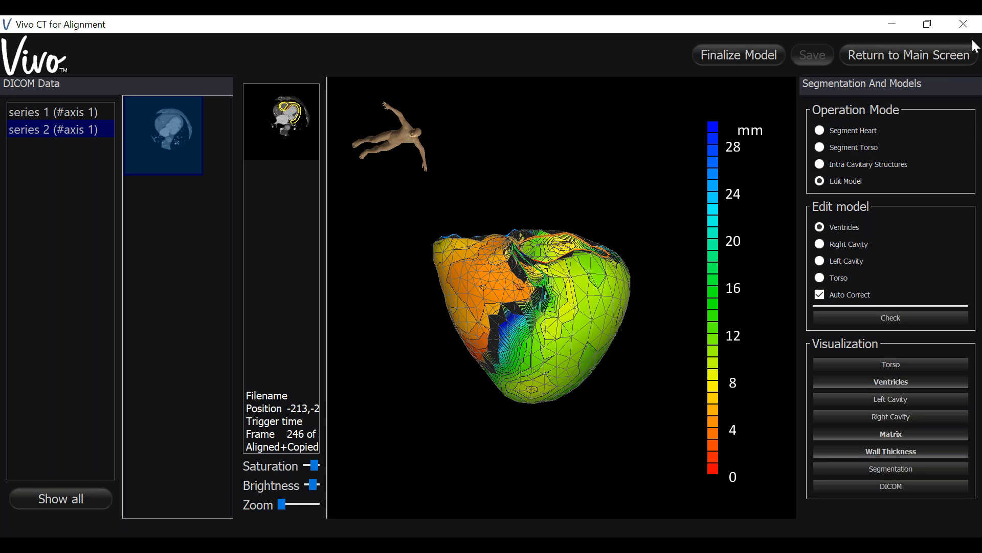
pyautogui.click(971, 65)
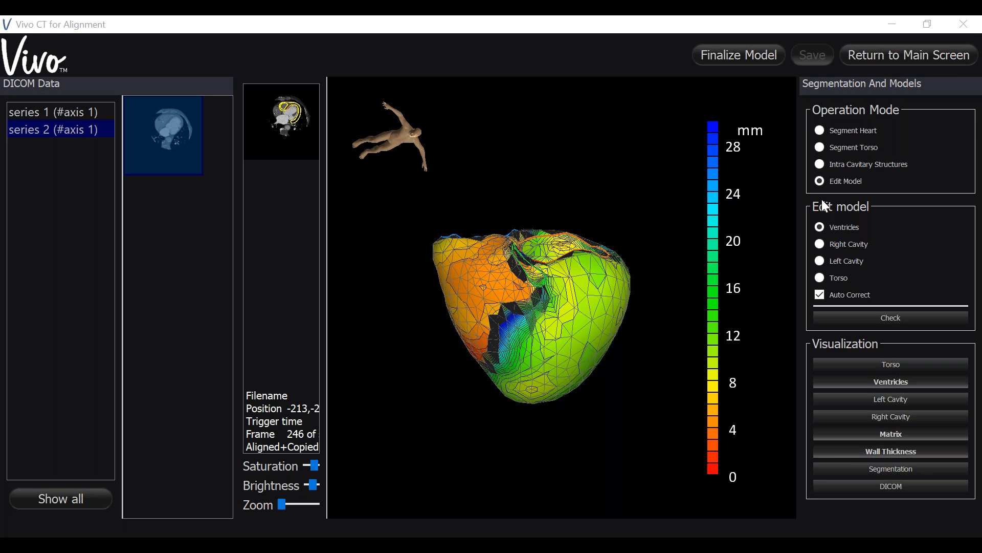